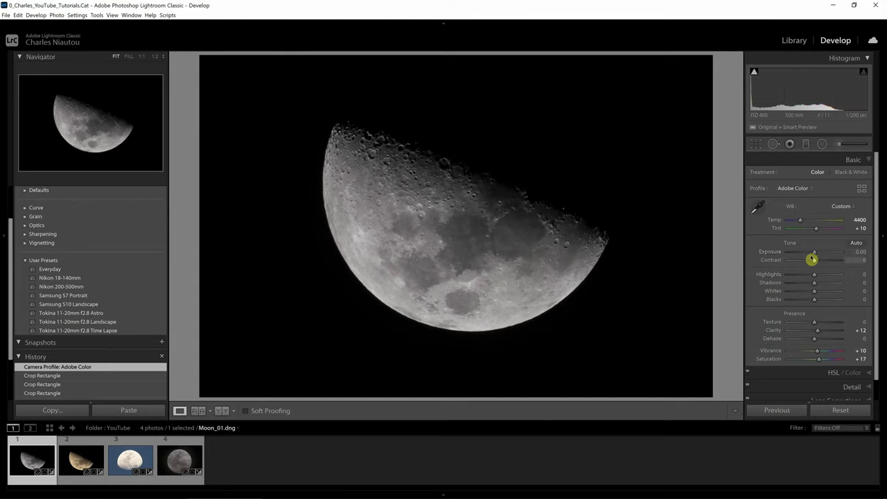
- Adjust the overall brightness of the half-moon photo, settling its Exposure at +0.56
drag(815, 257, 820, 257)
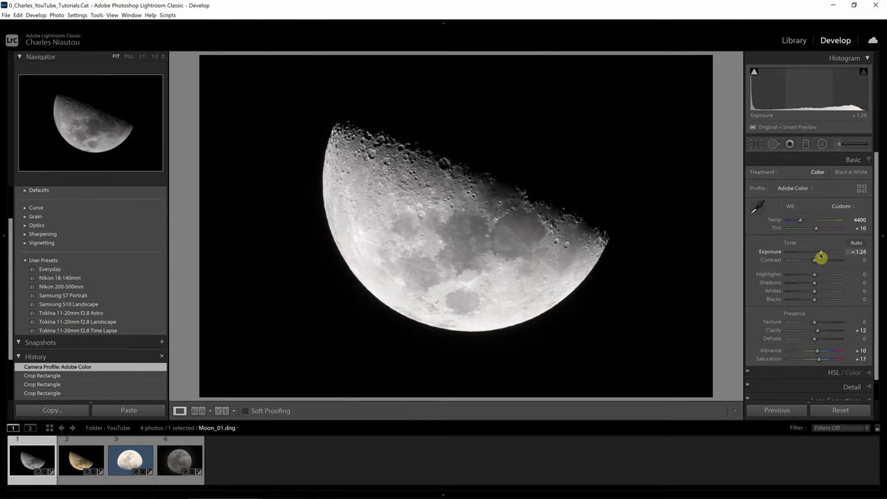
drag(821, 257, 822, 258)
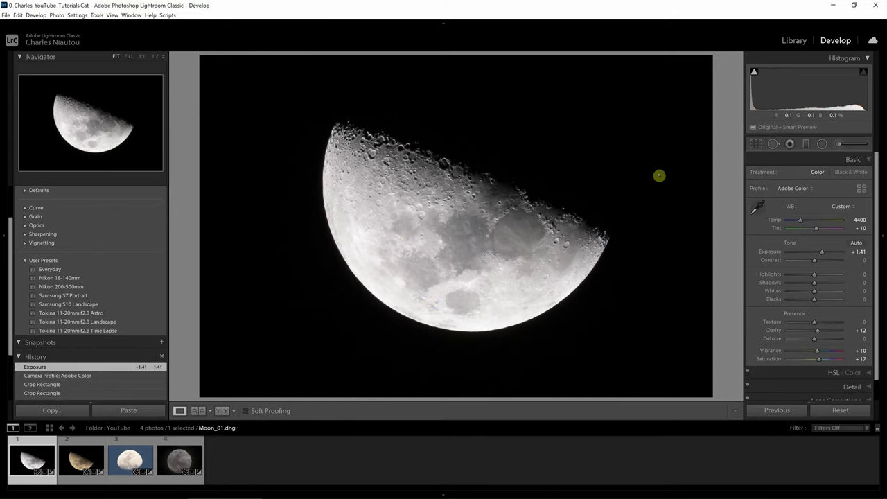
drag(821, 254, 818, 255)
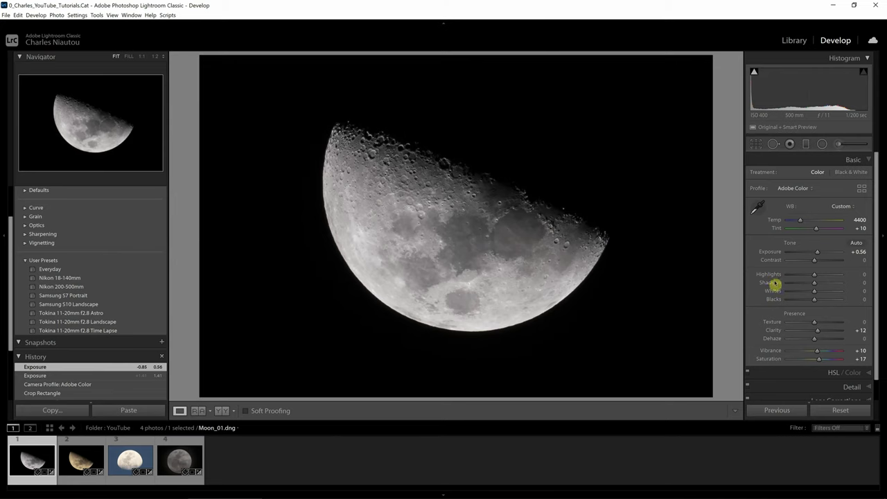
- Preview the photo's black clipping with the Blacks adjustment, comparing the clipping mask with the normal image
key(alt)
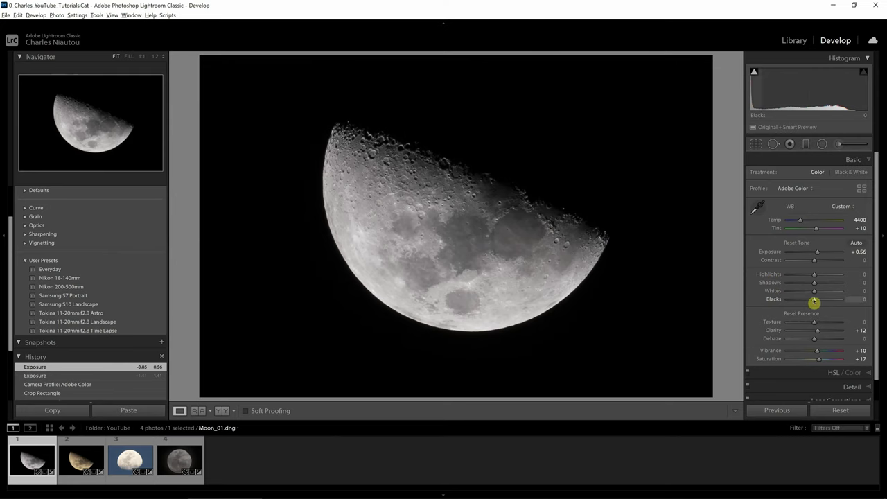
drag(815, 303, 814, 303)
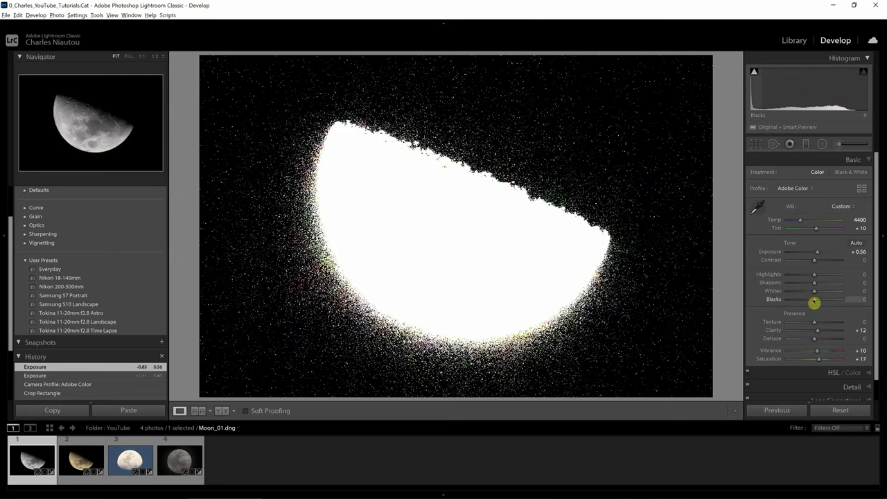
drag(815, 303, 814, 303)
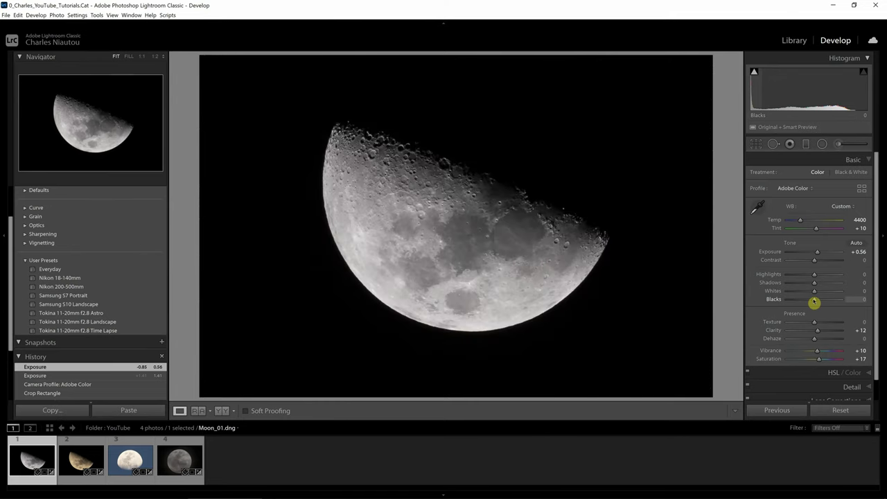
key(alt)
drag(814, 303, 815, 303)
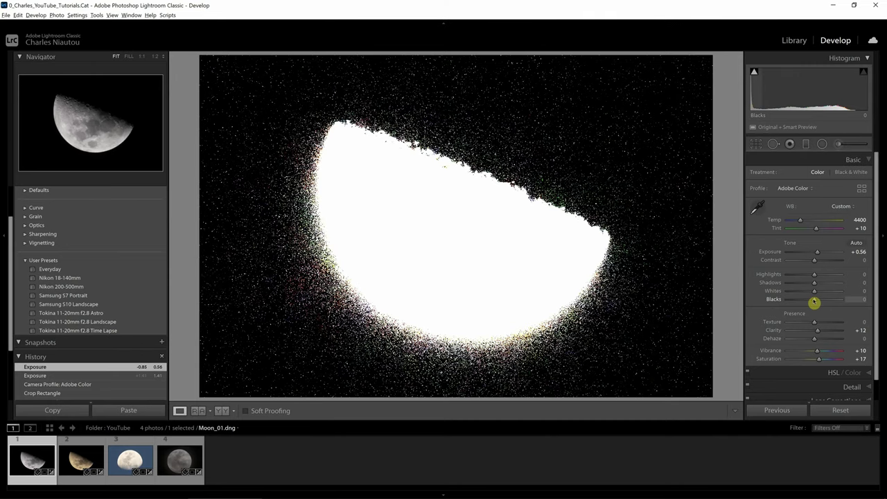
drag(815, 303, 812, 299)
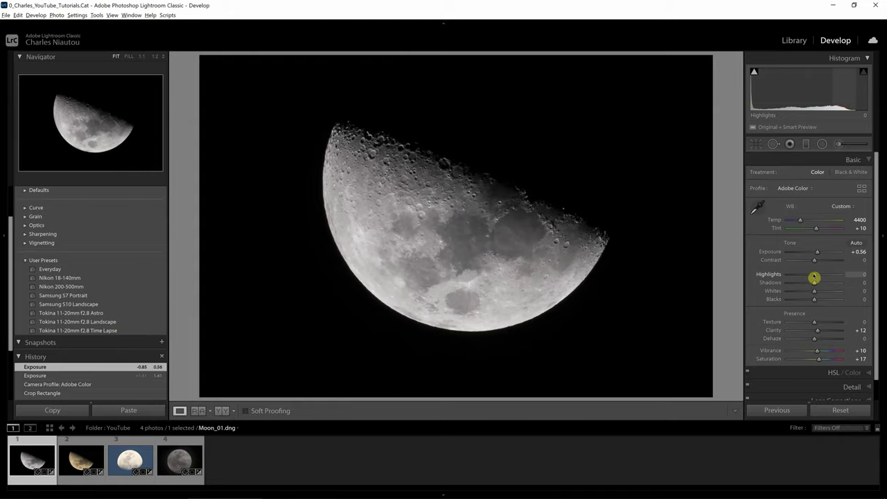
- Try Highlights at -3 and Blacks at +100 while previewing the clipped areas
drag(815, 278, 814, 278)
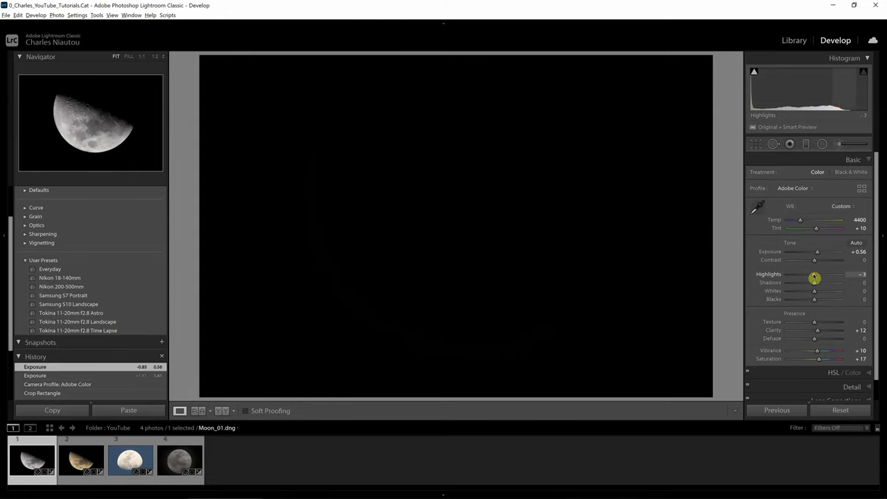
drag(815, 277, 834, 301)
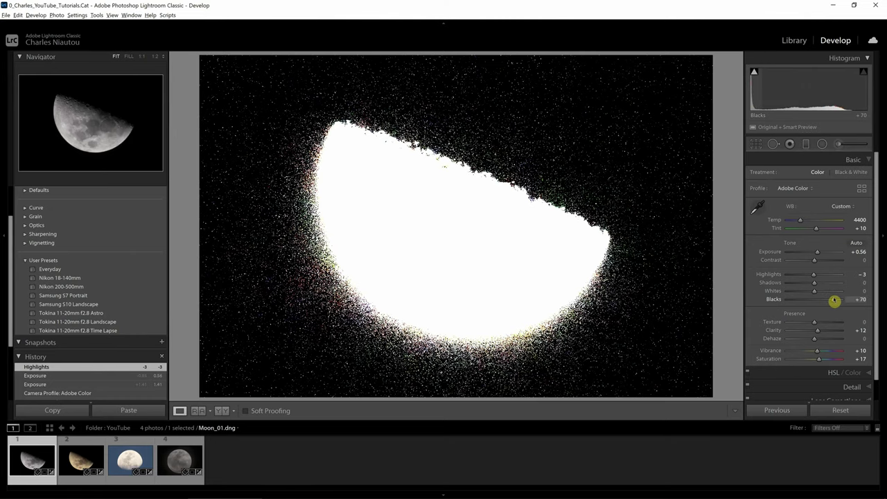
drag(836, 301, 844, 301)
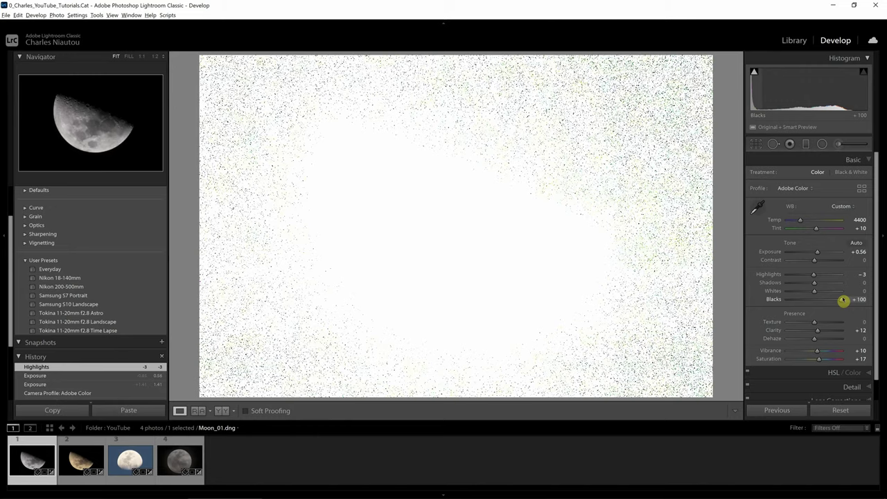
drag(843, 300, 841, 298)
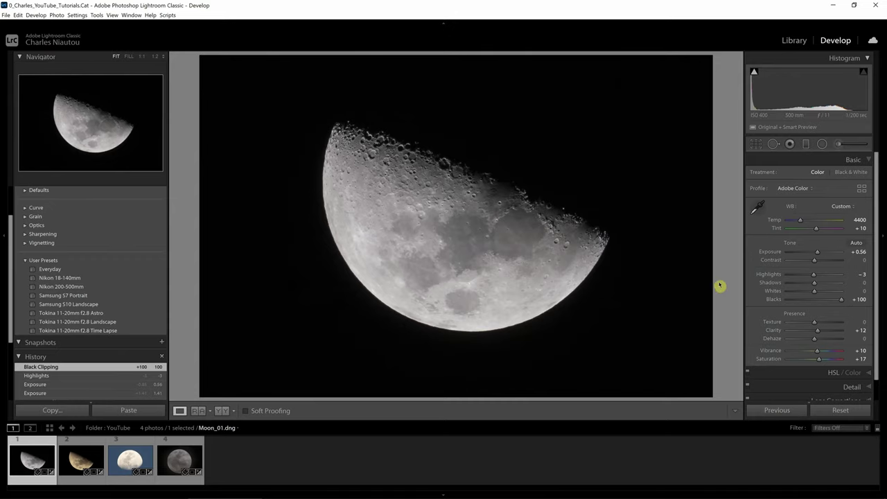
- Balance the moon's tones by setting Blacks to +16, Whites to -15 and Highlights to -4
drag(840, 301, 812, 279)
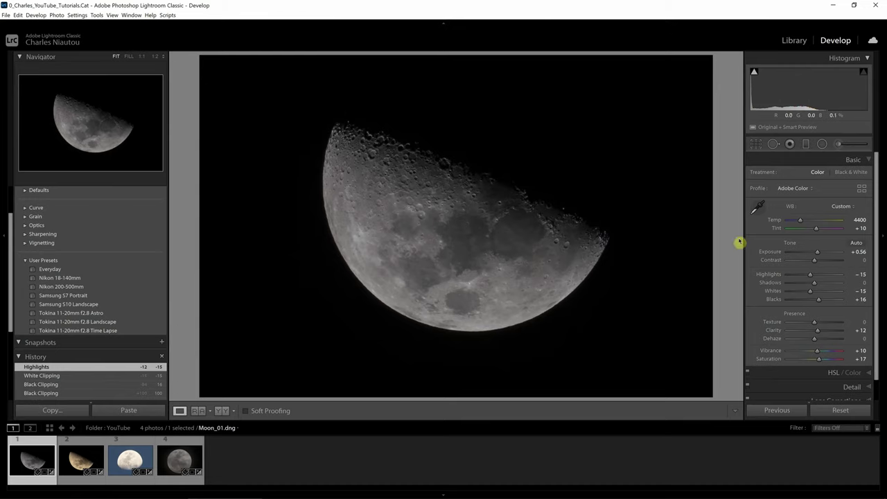
drag(810, 282, 814, 279)
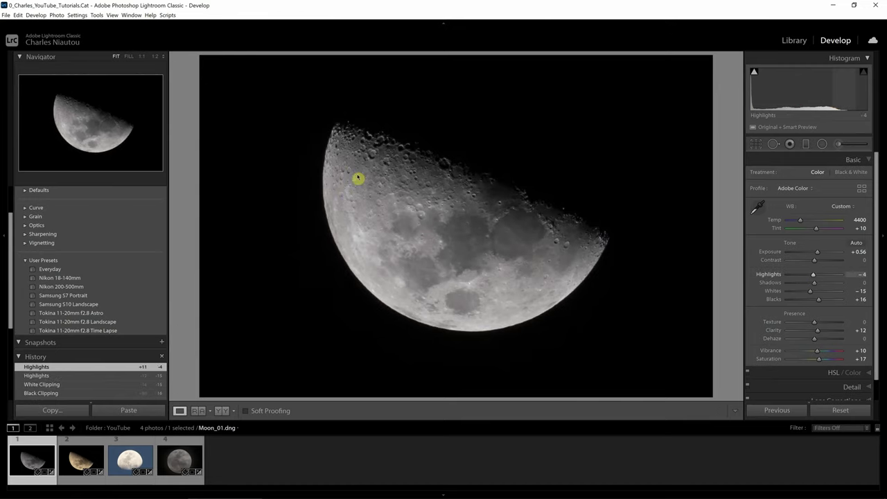
- Bring out the lunar surface detail by setting Clarity to +18, Texture to +10 and Dehaze to +15
scroll(835, 312, down, 1)
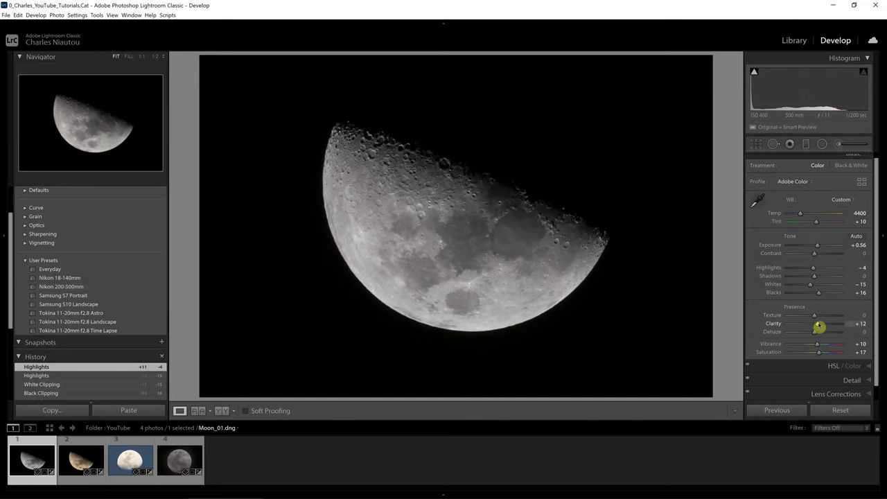
key(alt)
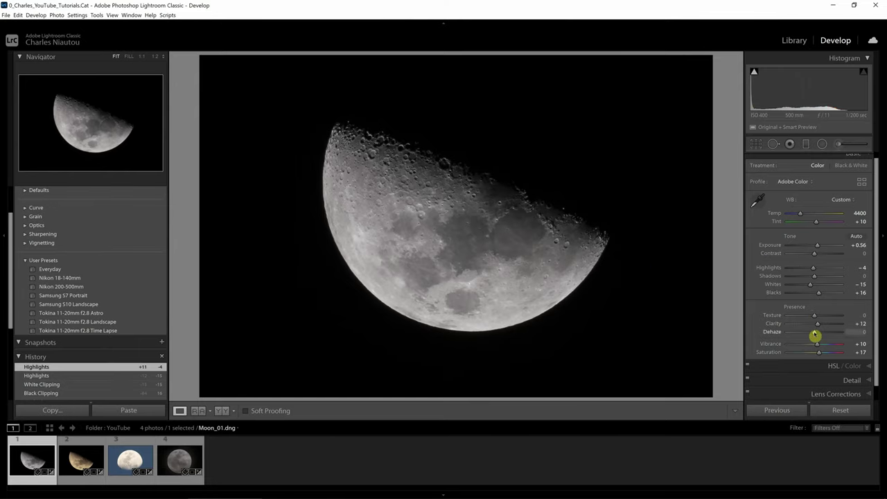
drag(819, 328, 818, 319)
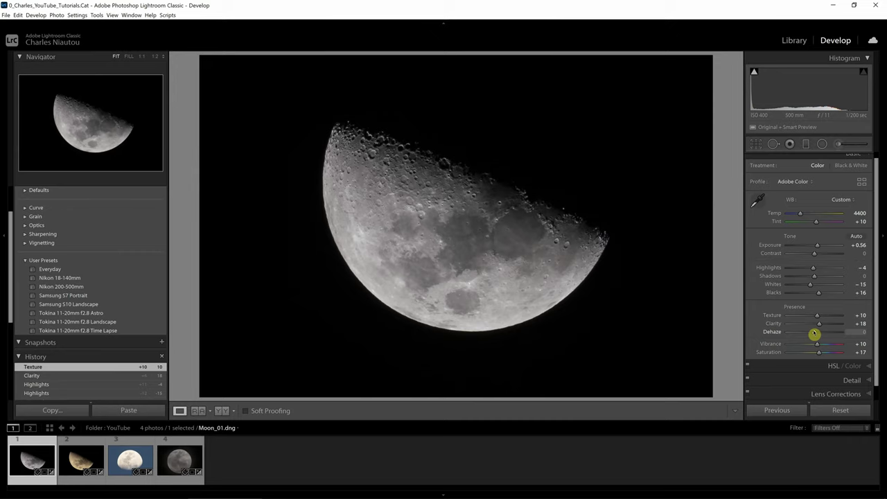
double_click(817, 333)
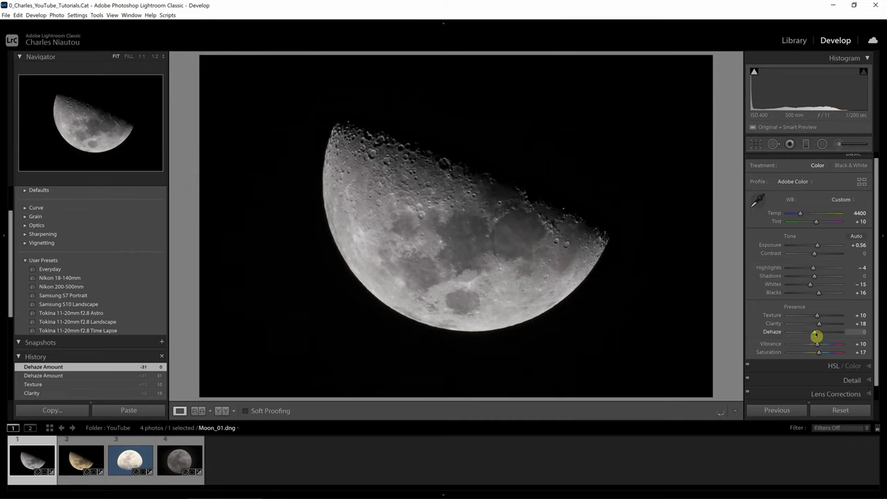
drag(817, 335, 819, 336)
drag(819, 337, 819, 336)
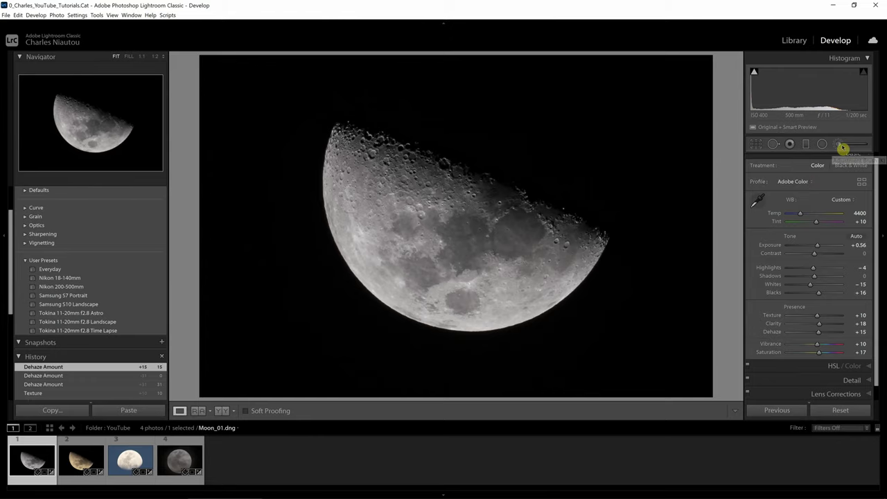
- Activate the Adjustment Brush with the selected mask overlay shown and Auto Mask enabled
key(t)
key(k)
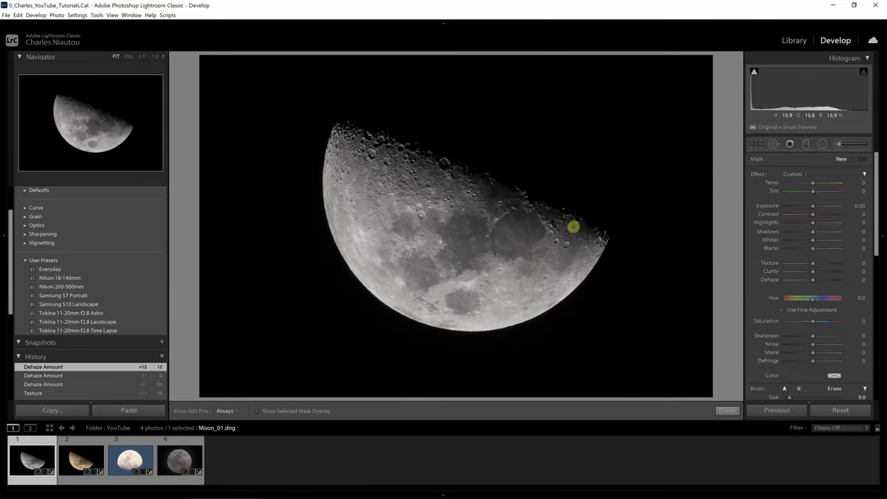
scroll(803, 311, down, 2)
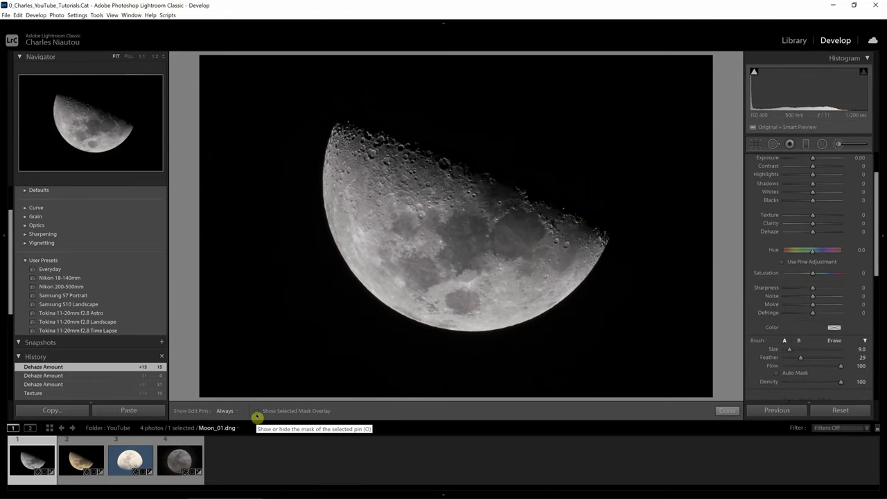
click(257, 413)
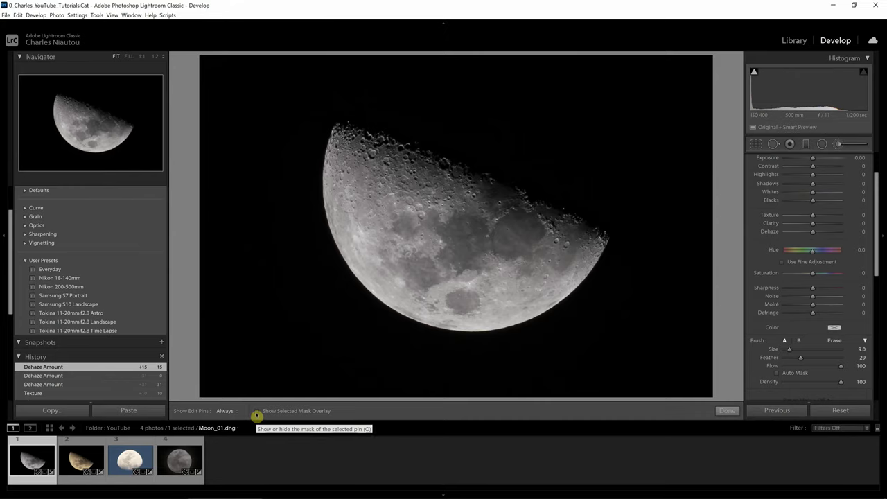
click(795, 373)
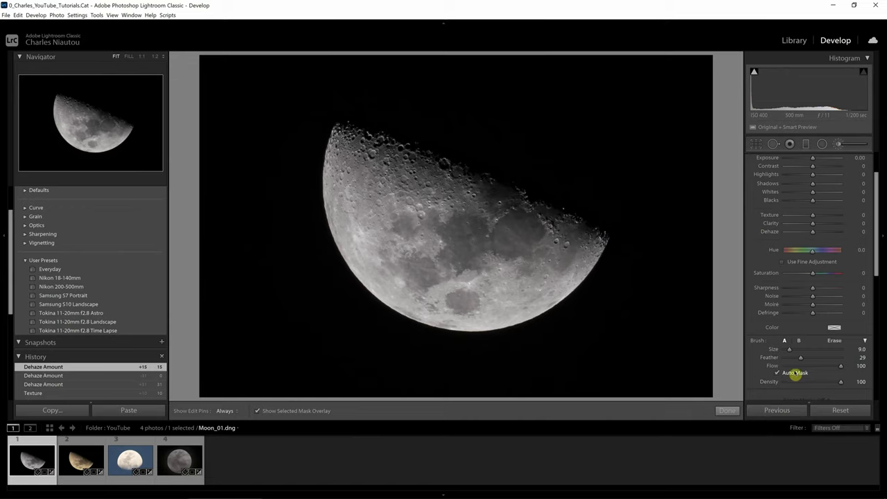
- Try painting a mask around the whole edge of the moon with Auto Mask at brush size 12, and undo it
scroll(367, 142, up, 3)
key(h)
key(o)
drag(410, 160, 366, 145)
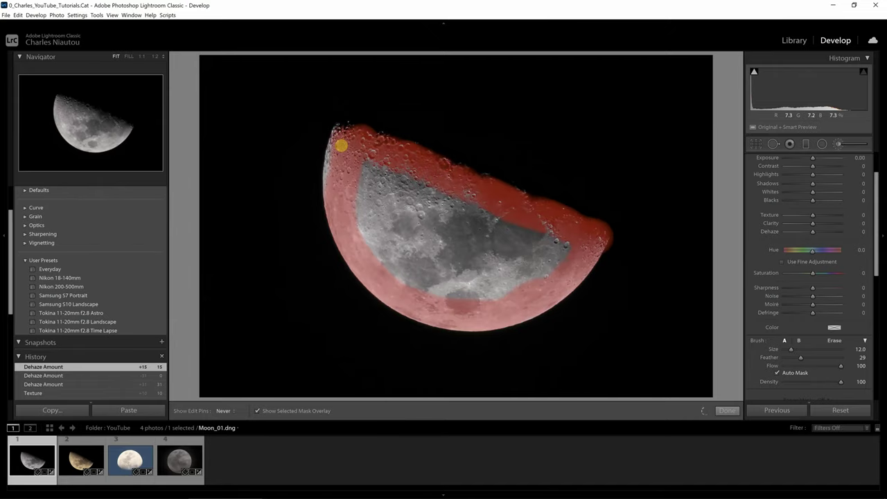
drag(338, 174, 338, 176)
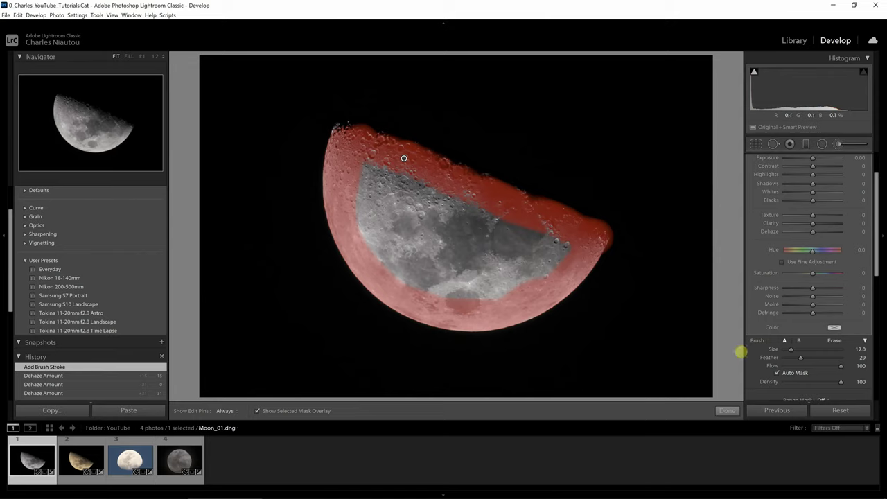
key(ctrl+z)
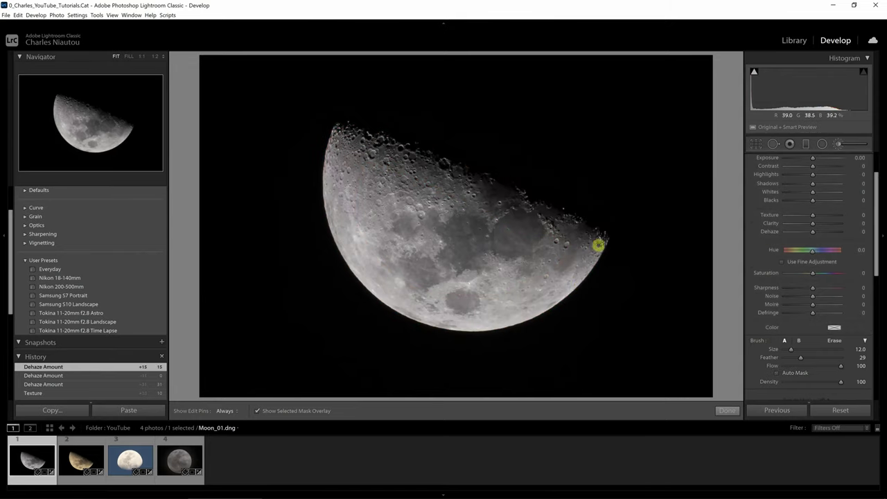
- Try painting the moon's lower edge without Auto Mask at brush size 12, and undo the stroke
key(h)
mouse_move(598, 245)
mouse_down()
mouse_move(535, 311)
mouse_move(505, 315)
mouse_up()
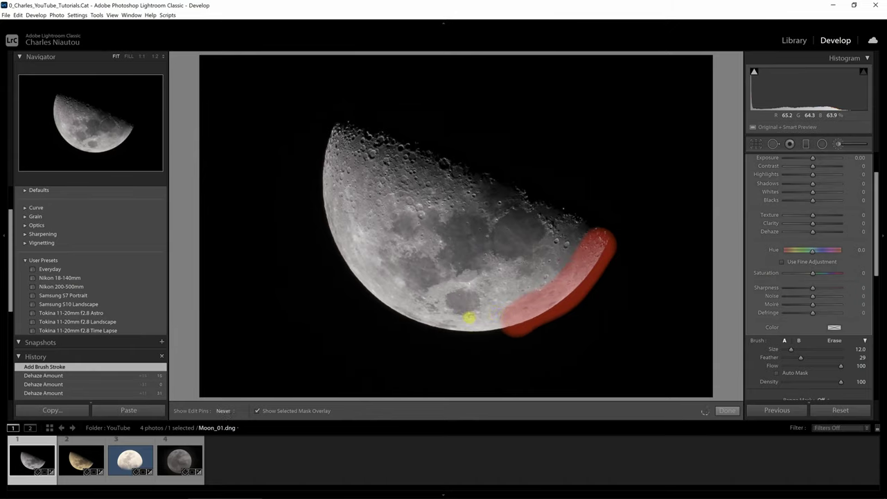
drag(462, 317, 381, 282)
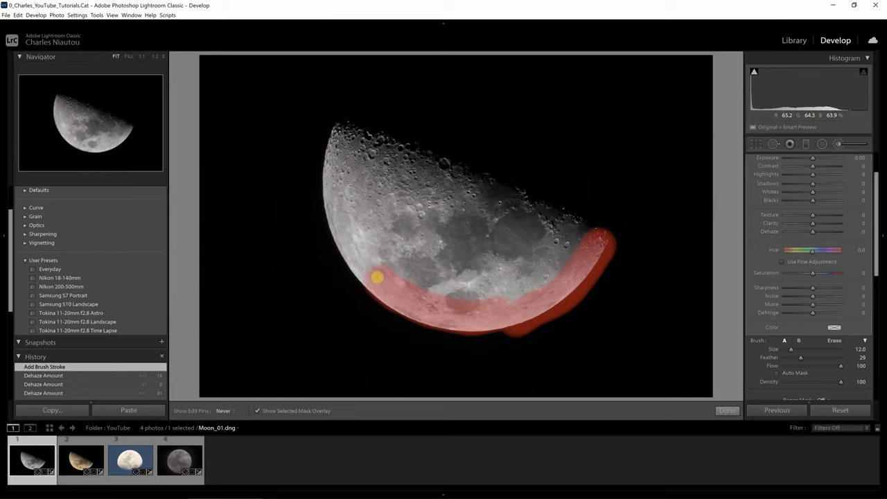
key(ctrl+z)
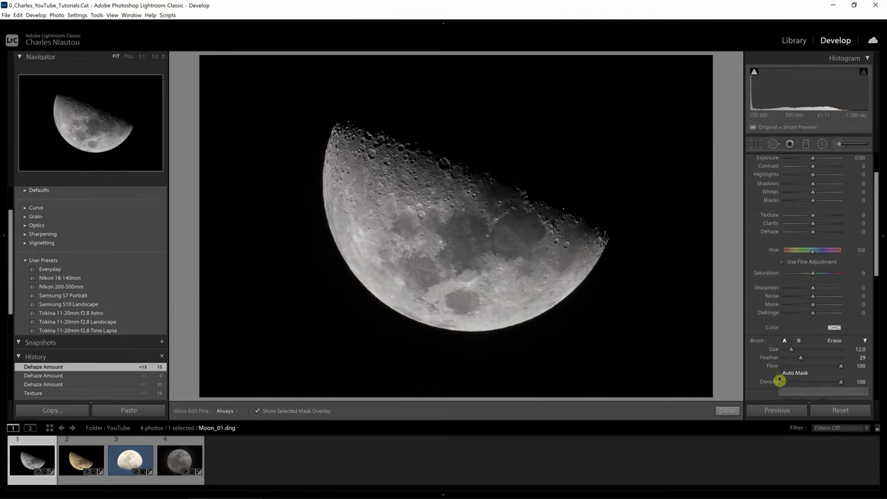
- Enable Auto Mask again and paint a mask around the full outer edge of the moon
click(777, 373)
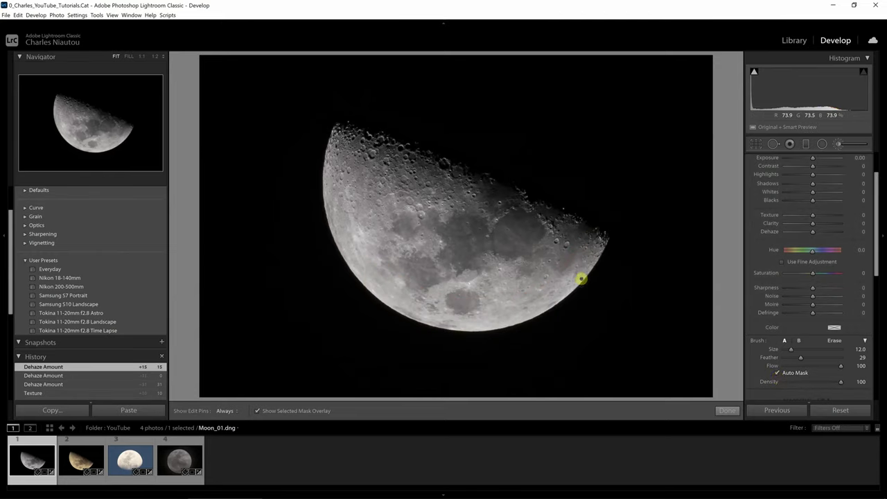
mouse_move(589, 244)
mouse_down()
mouse_move(534, 210)
mouse_move(360, 139)
mouse_move(331, 172)
mouse_move(369, 272)
mouse_move(410, 305)
mouse_move(450, 318)
mouse_move(531, 307)
mouse_move(592, 249)
mouse_up()
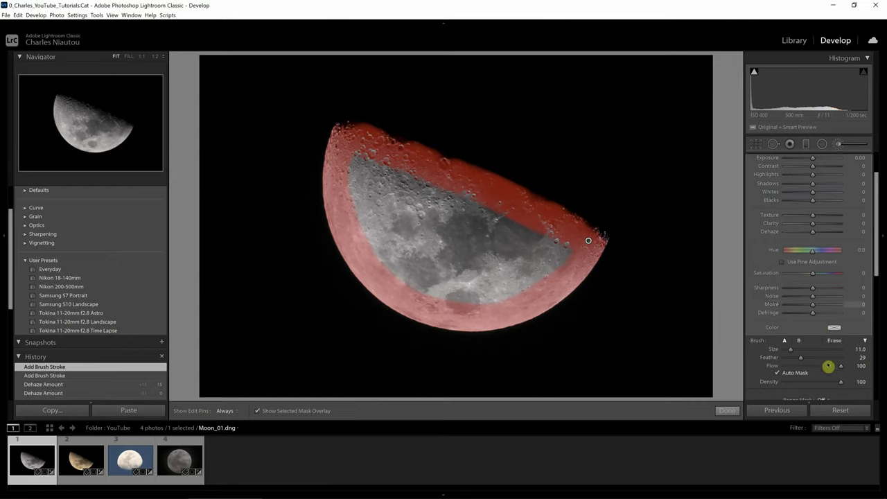
- Disable Auto Mask and fill the moon's interior with a size 13 brush at flow 100 to complete the mask
drag(804, 368, 855, 365)
click(811, 373)
key(h)
scroll(546, 235, up, 2)
mouse_move(545, 227)
mouse_down()
mouse_move(354, 153)
mouse_move(355, 212)
mouse_move(384, 268)
mouse_move(398, 281)
mouse_move(450, 232)
mouse_move(400, 215)
mouse_move(452, 251)
mouse_up()
key(h)
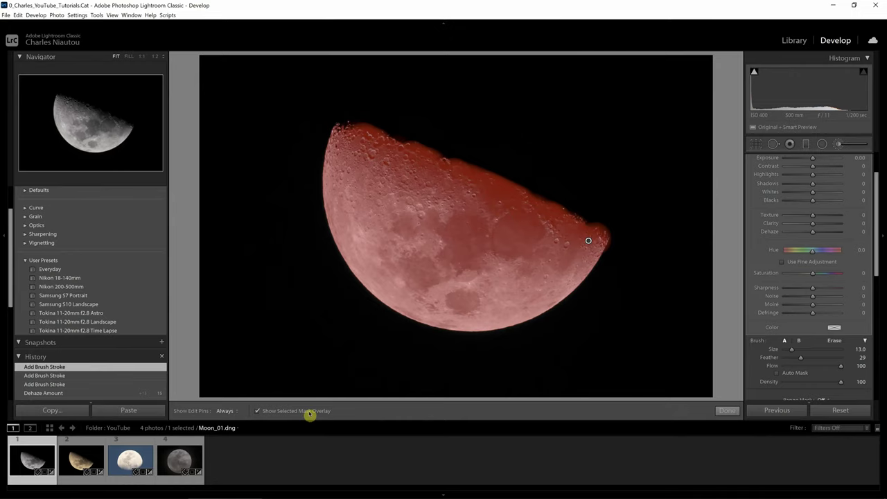
- Hide the mask overlay and magnify the photo to 2:1 to inspect the moon's surface
click(310, 411)
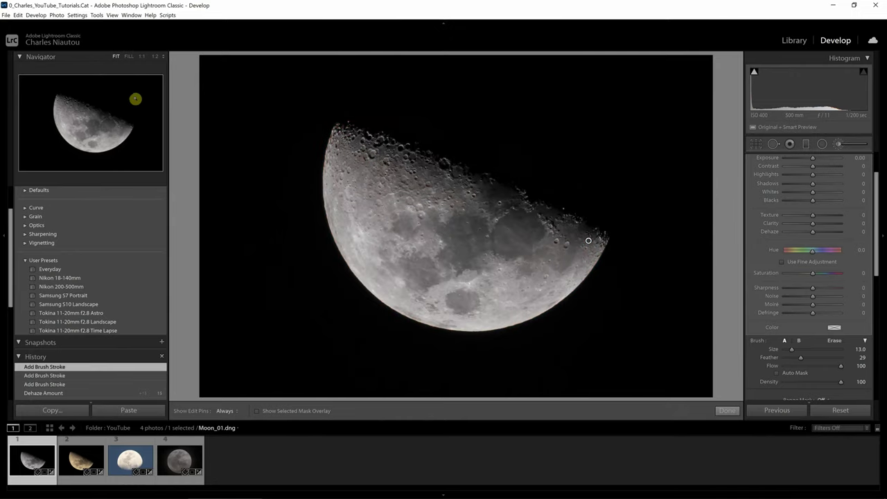
click(143, 60)
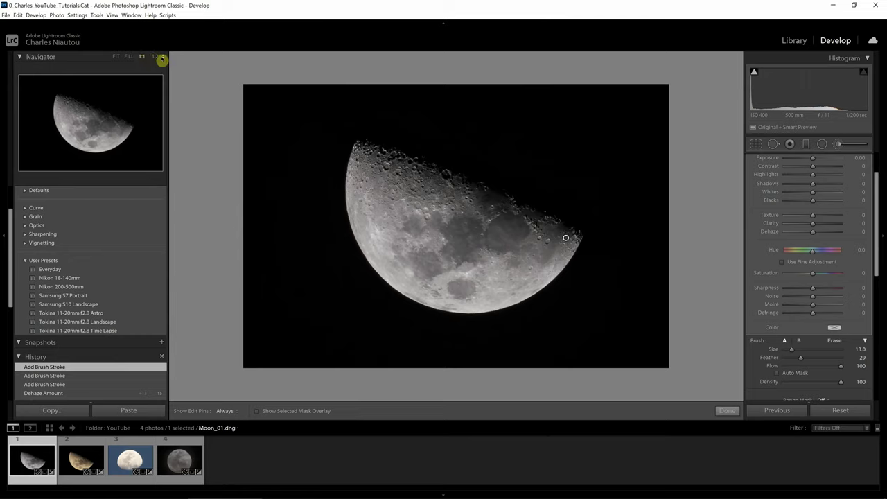
click(160, 60)
click(152, 110)
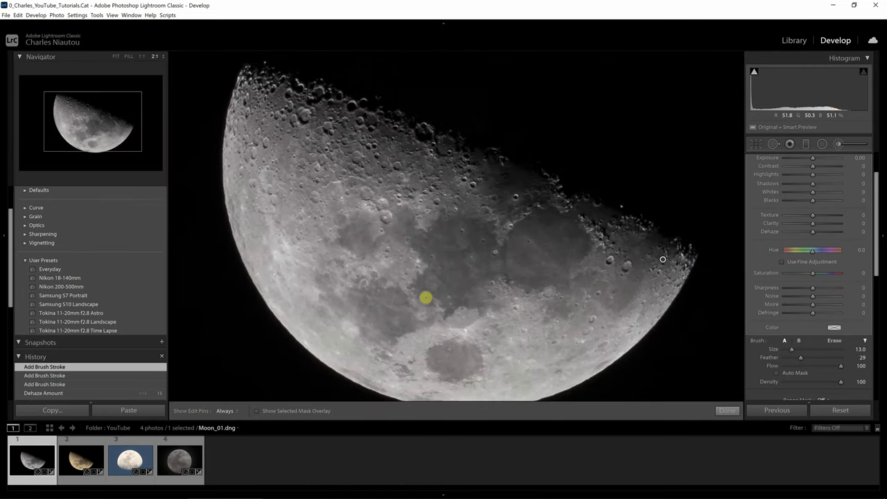
- Review the photo's global Basic adjustments, and return to the moon's brush mask settings
click(119, 118)
drag(529, 283, 667, 267)
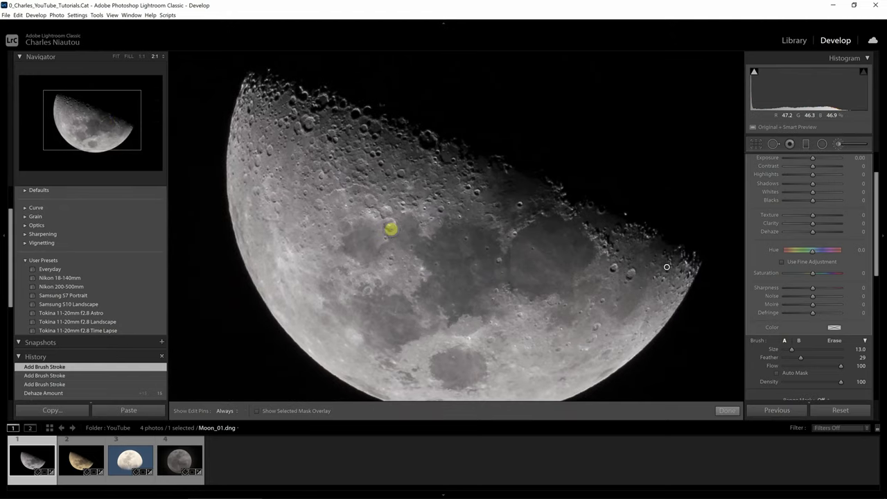
scroll(876, 256, up, 1)
scroll(876, 256, up, 2)
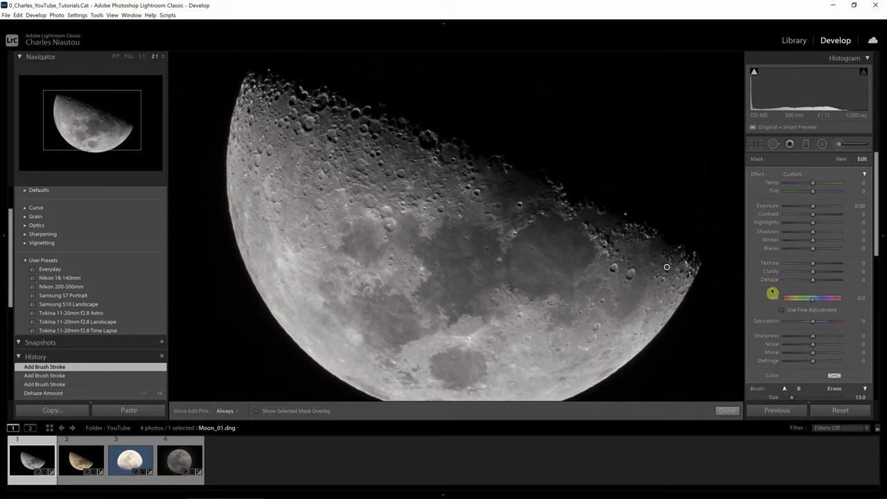
key(k)
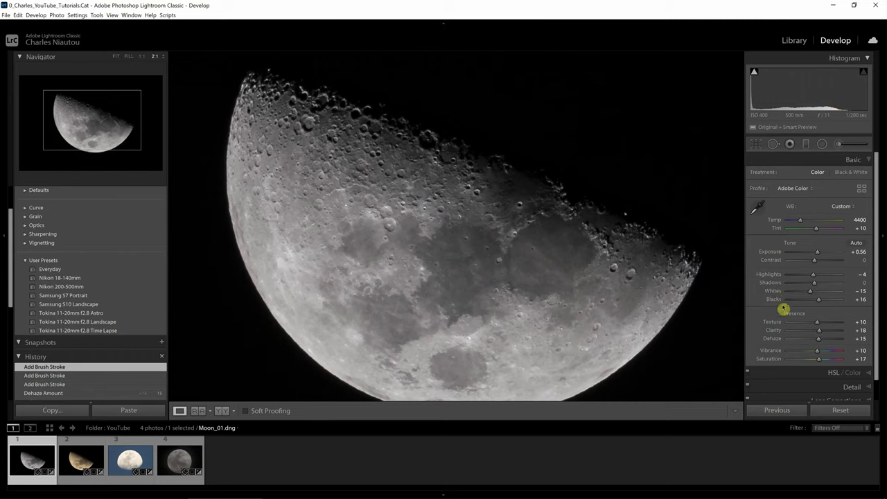
key(k)
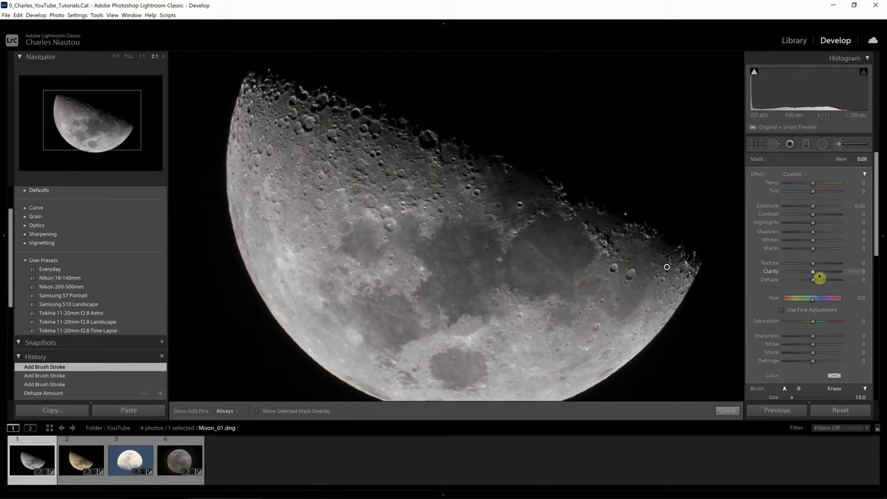
- Set the moon mask's presence values to Clarity 25, Texture 37 and Dehaze 16
drag(818, 275, 772, 285)
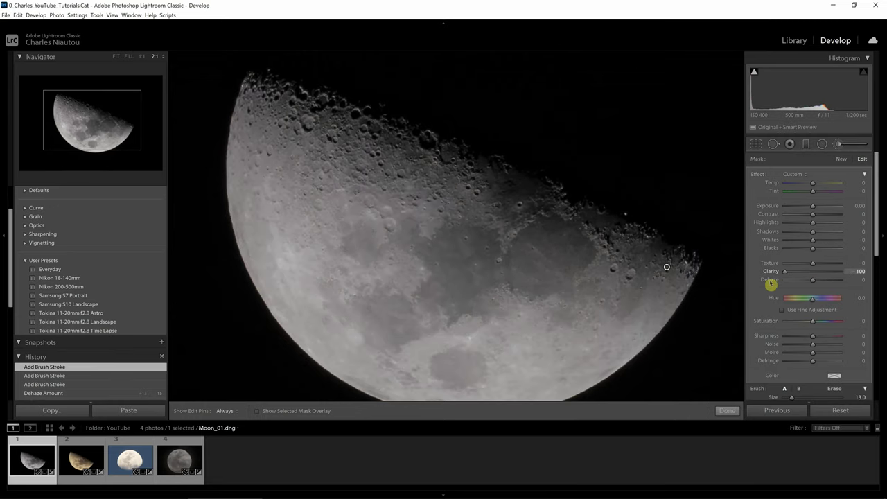
drag(774, 282, 851, 270)
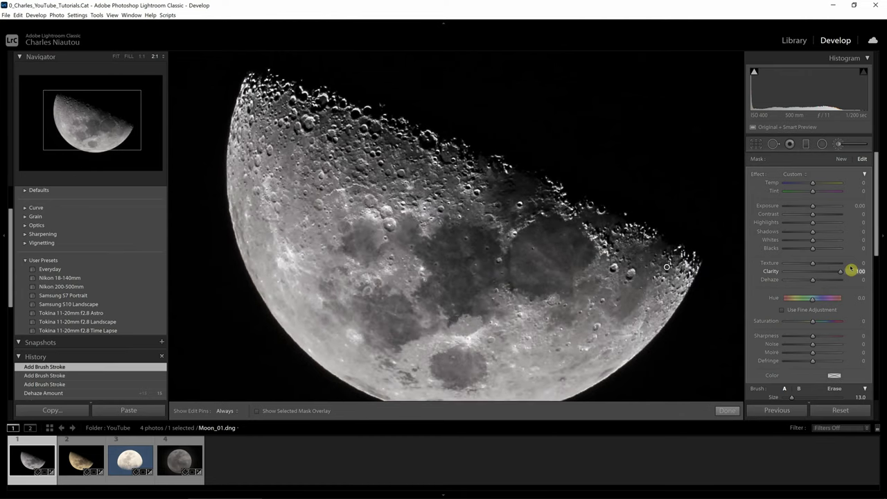
drag(847, 270, 836, 272)
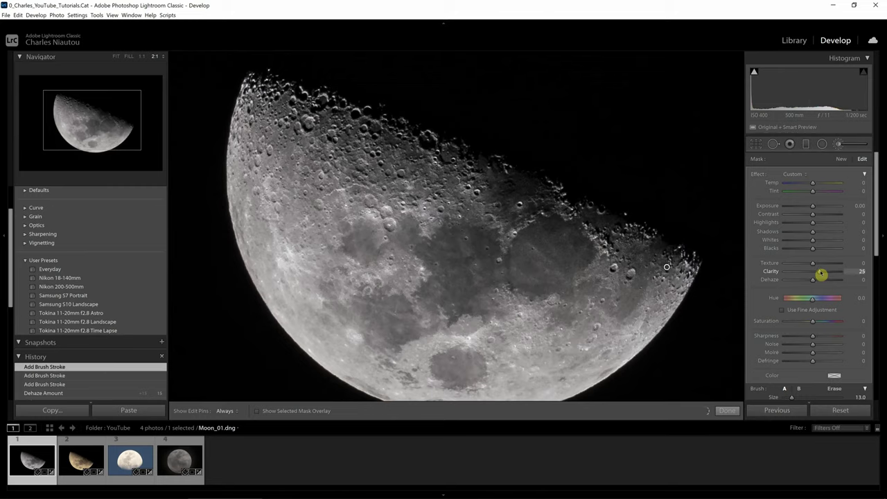
drag(821, 274, 820, 273)
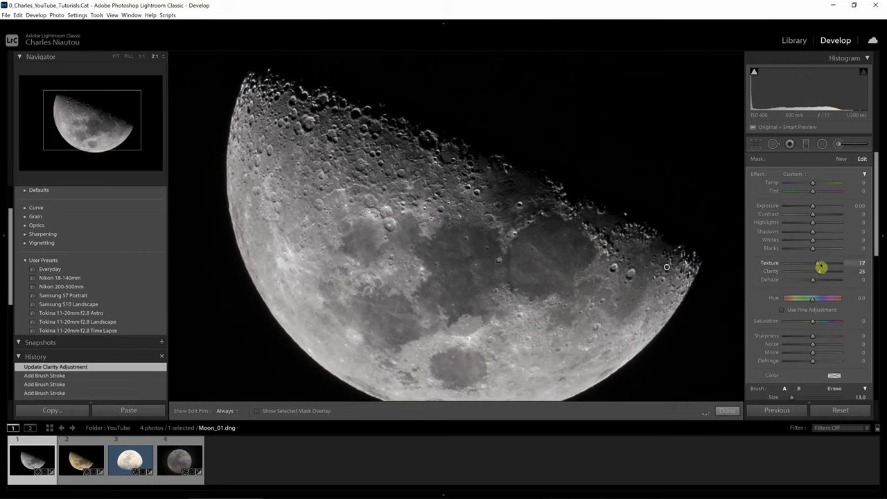
drag(822, 267, 823, 266)
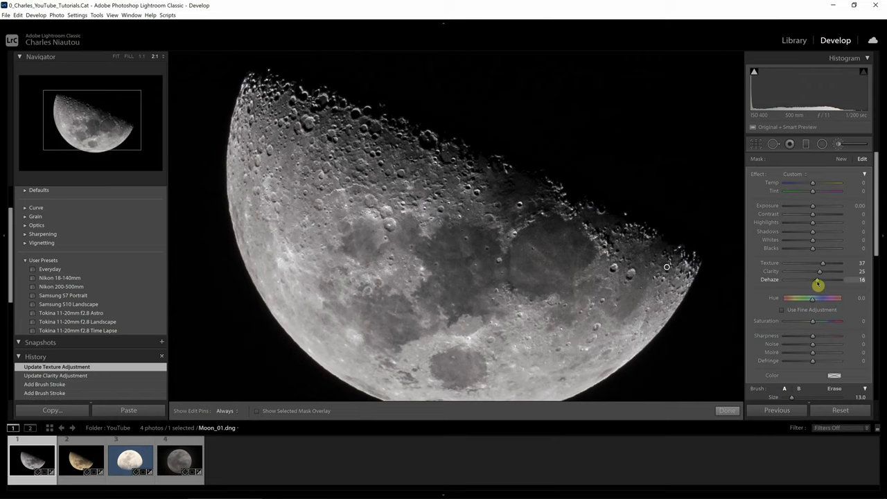
drag(821, 282, 821, 281)
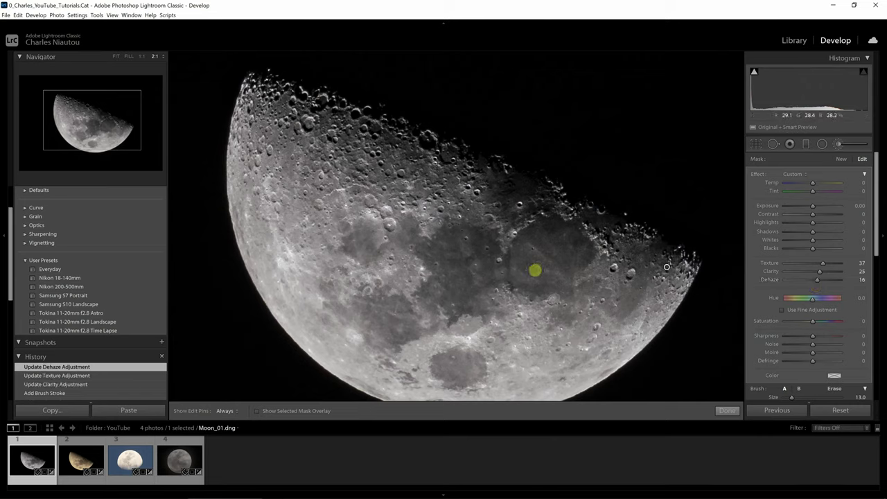
- Close the Adjustment Brush and compare the before and after versions side by side, returning to the single-photo view
click(727, 411)
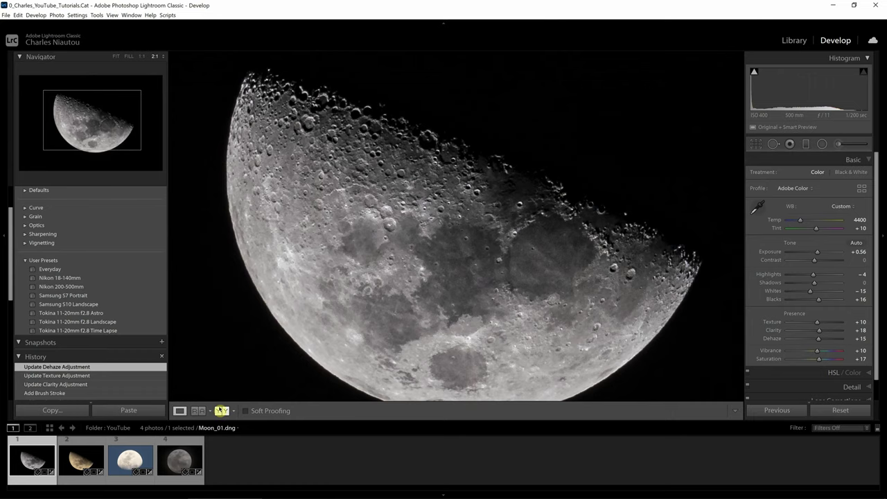
click(220, 411)
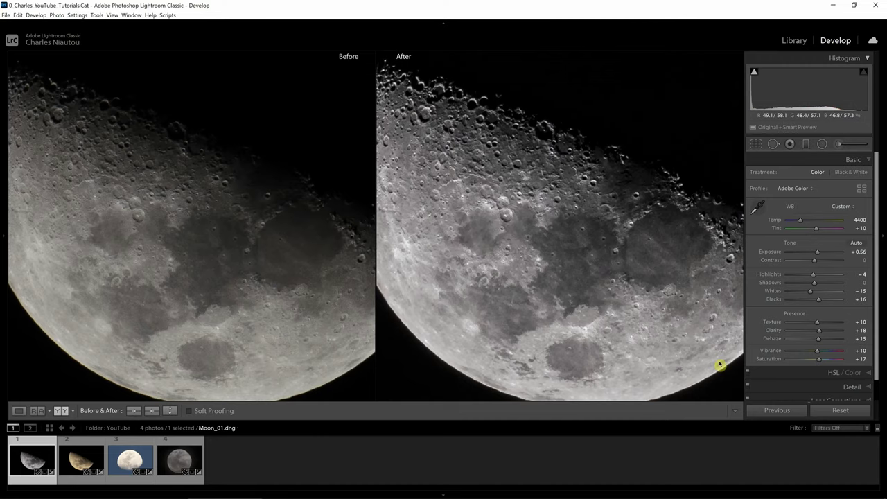
click(19, 410)
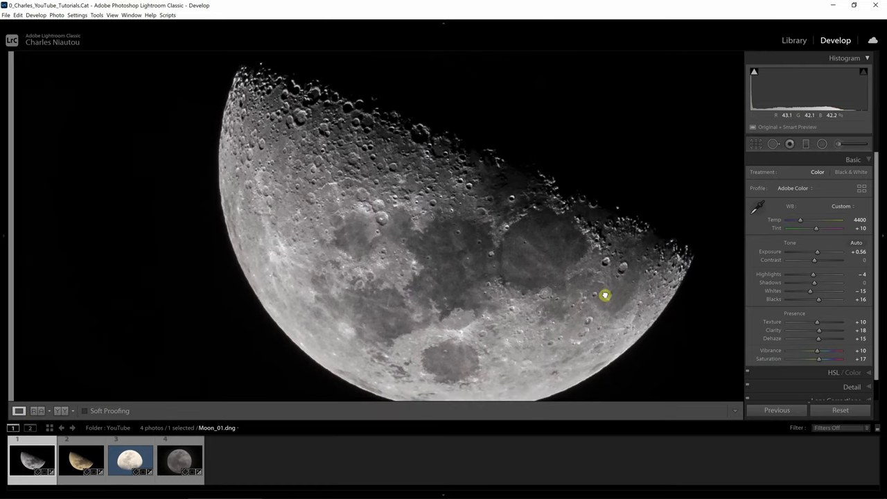
- Reselect the moon's brush mask and set its Sharpness to 20, testing both extremes of the range first
click(837, 146)
click(659, 261)
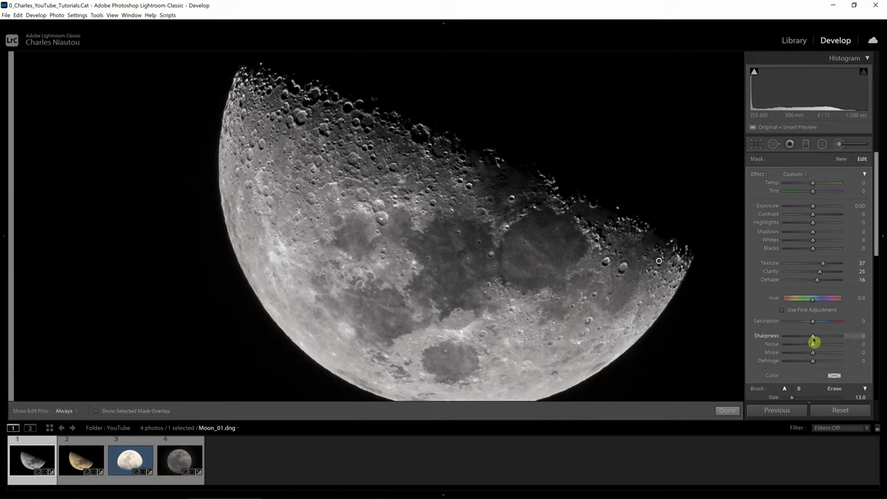
drag(815, 341, 820, 341)
drag(820, 339, 748, 340)
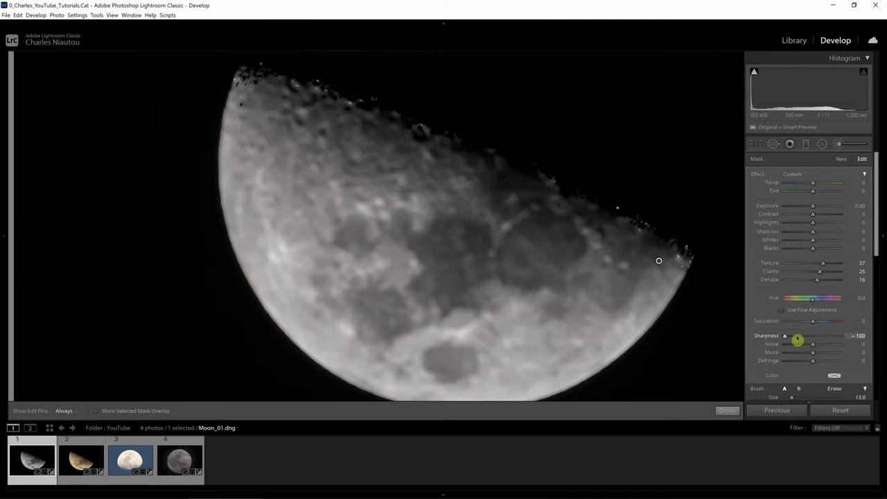
drag(786, 338, 845, 338)
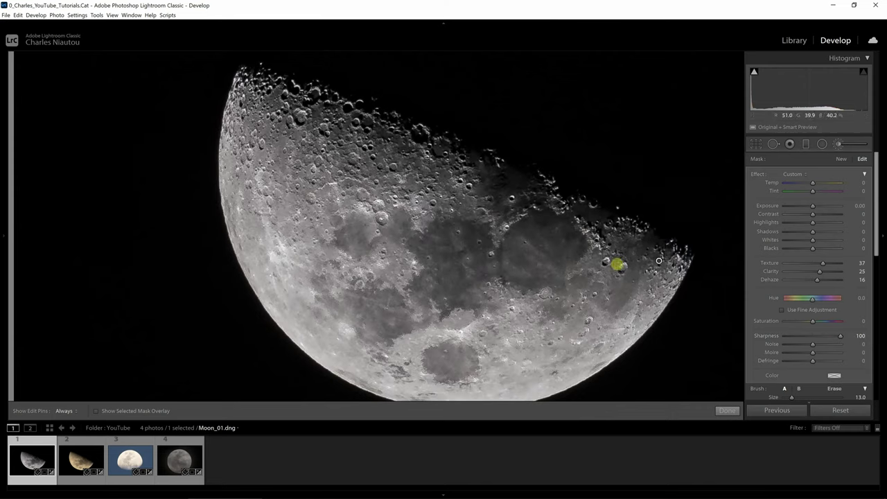
drag(835, 341, 819, 339)
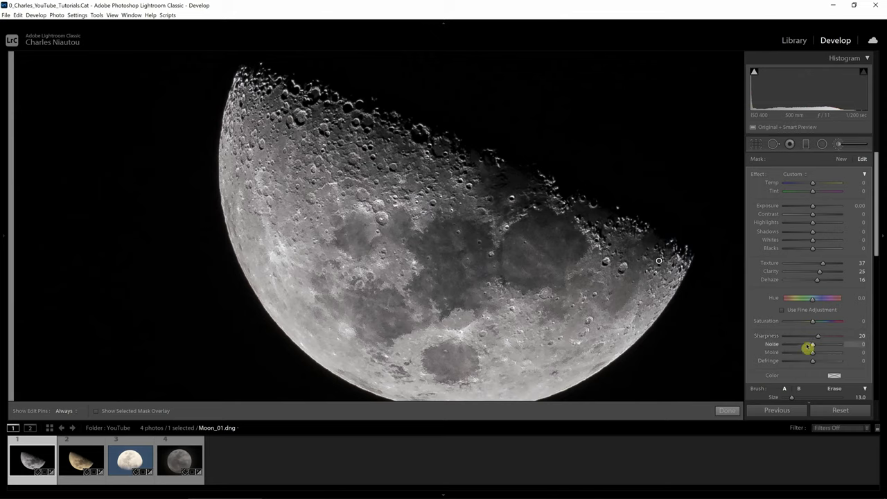
- Set the moon mask's Noise reduction to 12
drag(814, 347, 793, 348)
drag(793, 349, 819, 349)
drag(820, 349, 818, 349)
drag(819, 350, 818, 350)
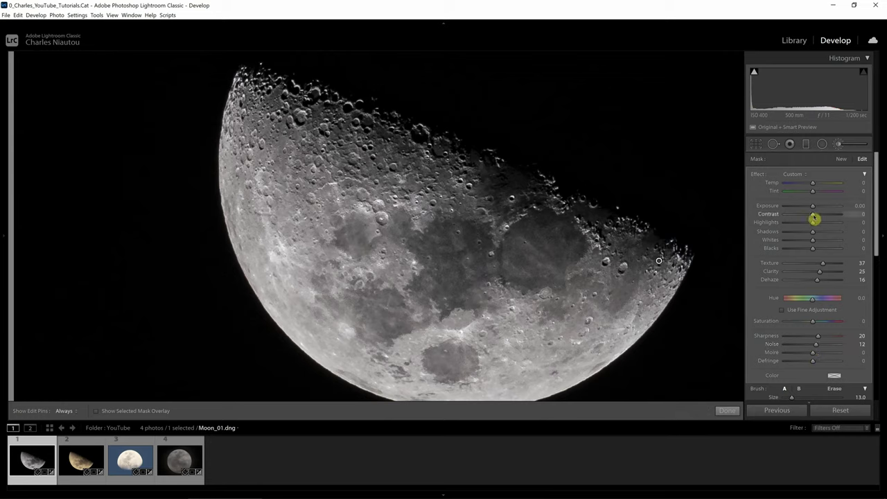
- Set the moon mask's tone to Contrast 17, Shadows 19 and Highlights −3, and finish the brush edit
drag(815, 219, 846, 217)
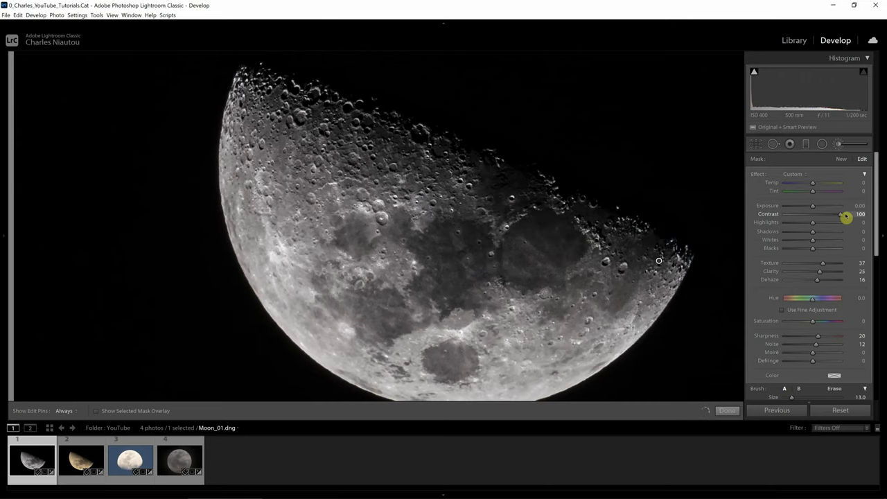
drag(847, 217, 772, 223)
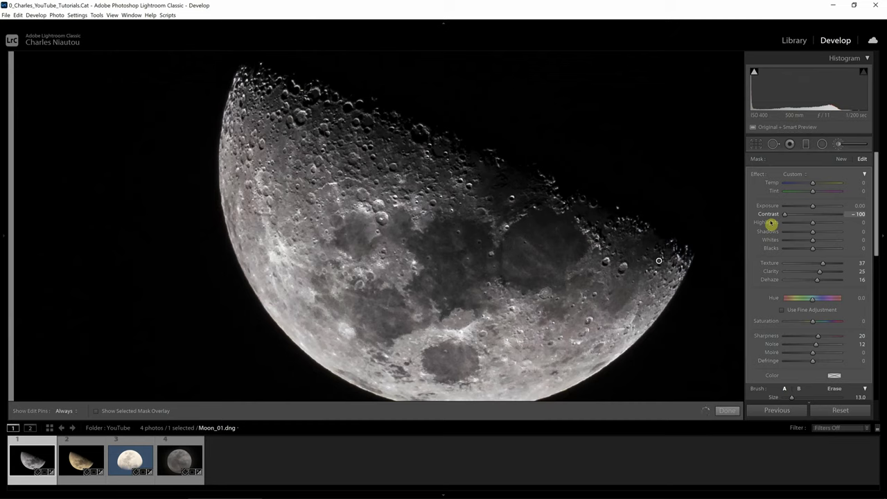
drag(772, 223, 818, 219)
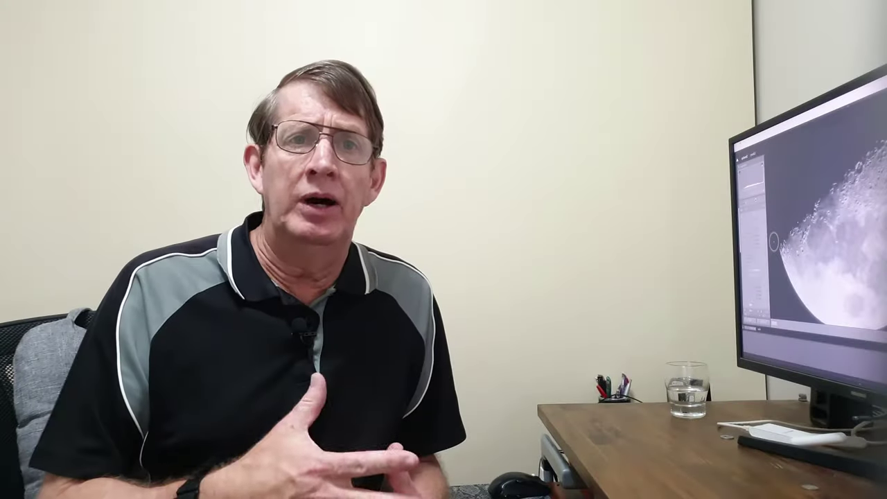
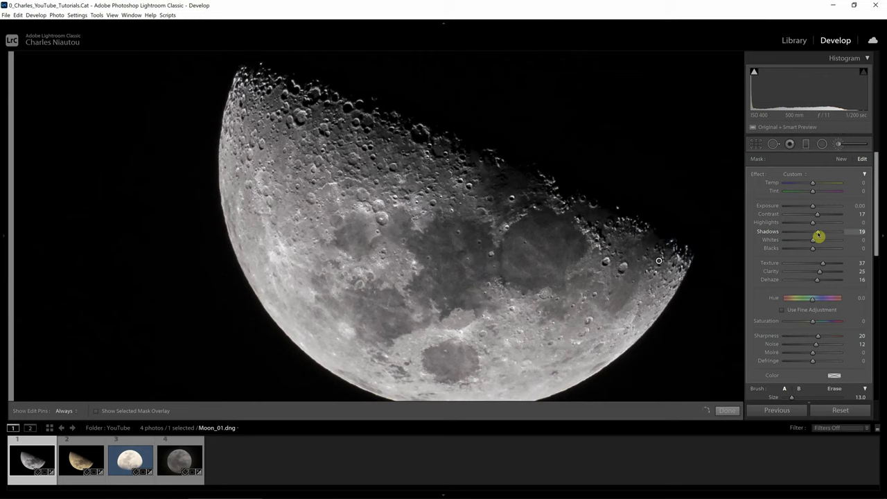
click(812, 222)
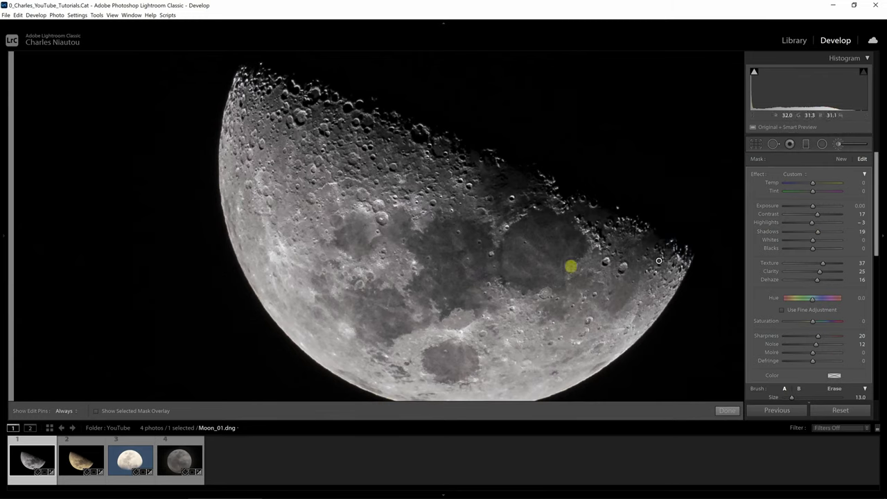
click(728, 411)
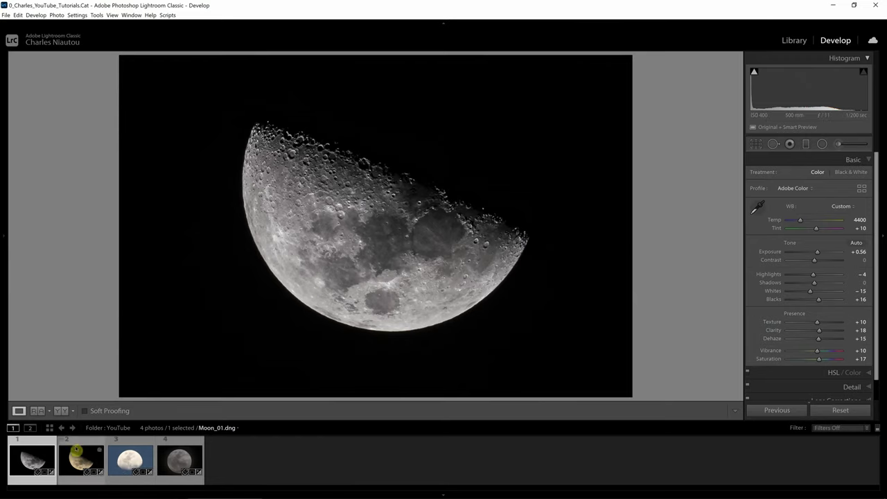
- Copy the develop settings of Moon_01.dng, including the Brush local adjustments and excluding Spot Removal and Crop
right_click(26, 458)
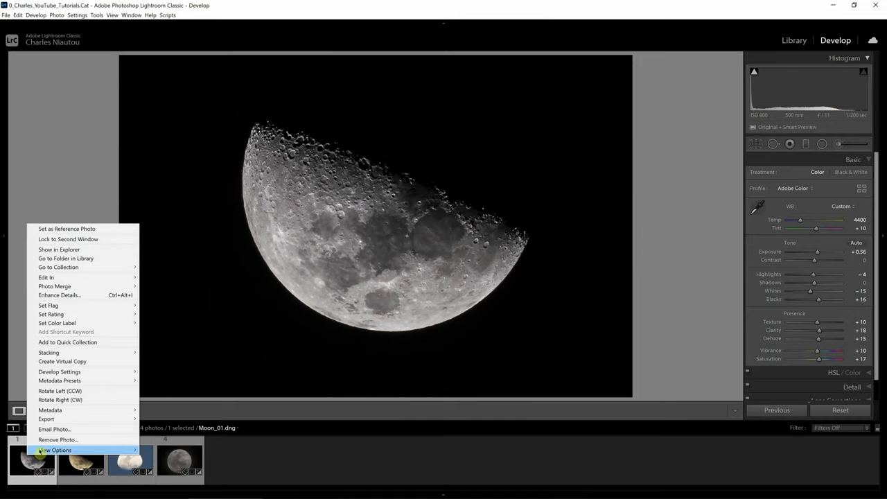
mouse_move(57, 373)
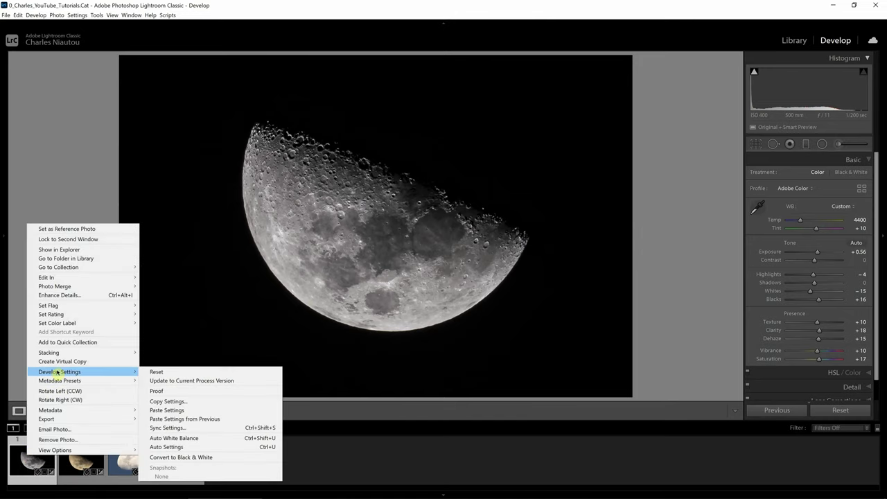
click(168, 401)
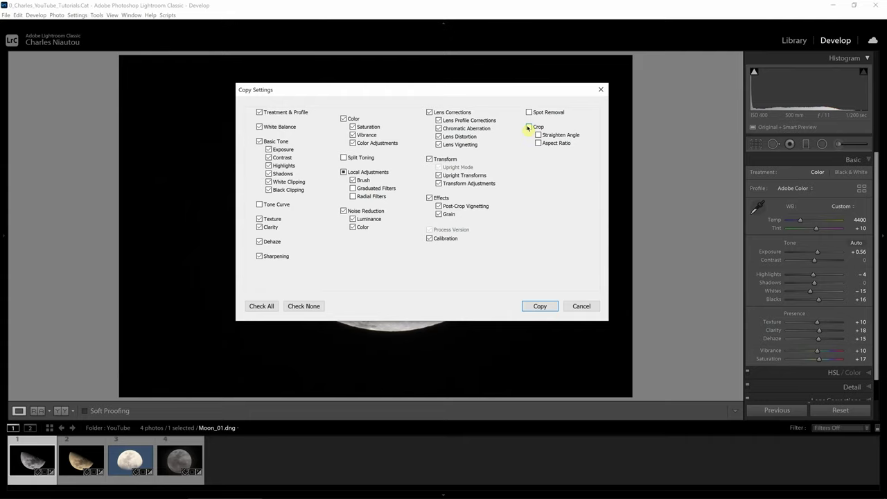
click(540, 307)
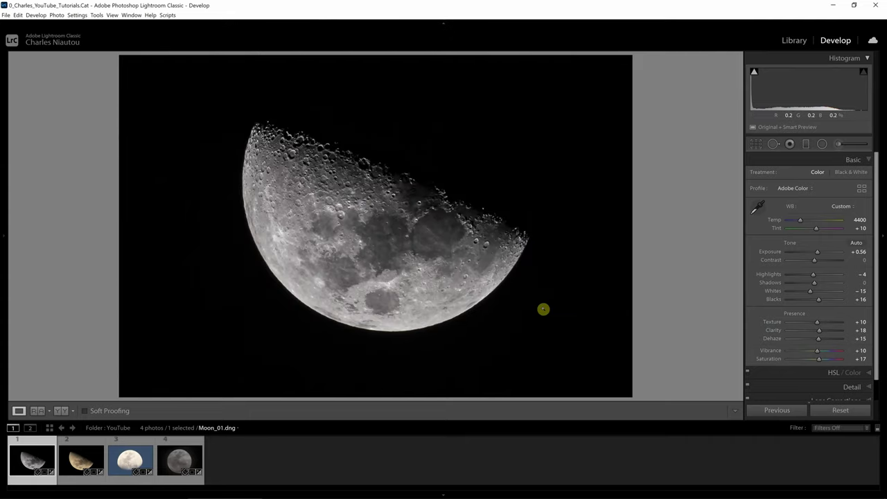
- Paste the copied develop settings onto Moon_02.dng
click(65, 458)
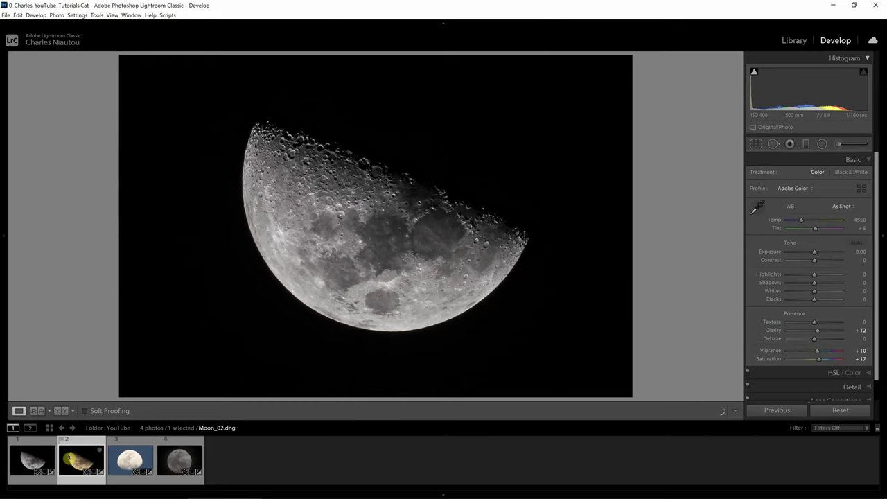
right_click(70, 456)
mouse_move(118, 370)
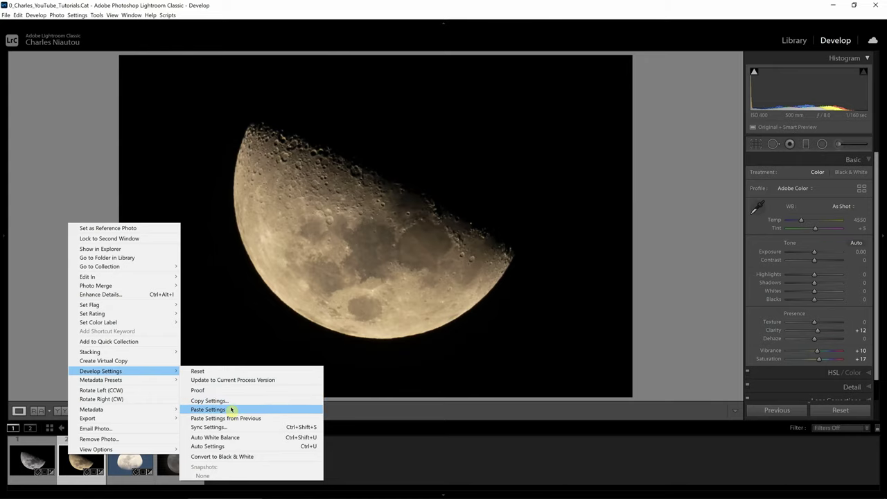
click(232, 409)
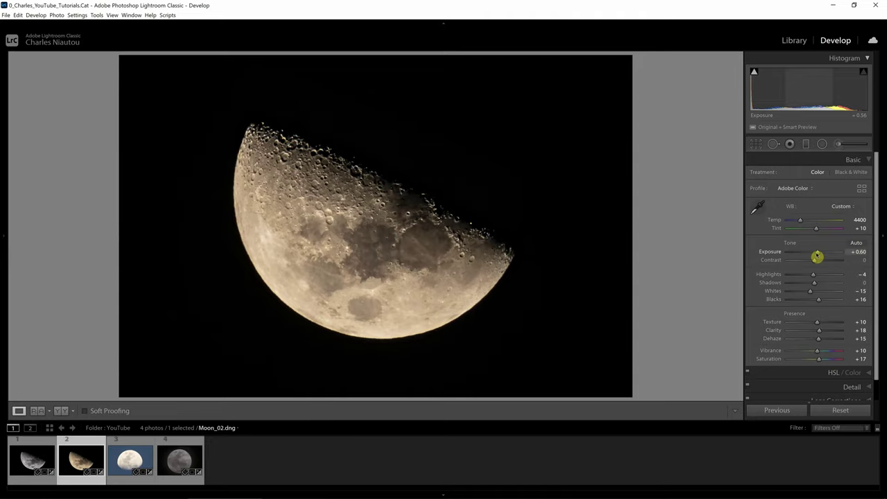
- Raise the Exposure of Moon_02.dng to +0.81 and neutralize its white balance by sampling the moon's lit surface
drag(818, 256, 819, 257)
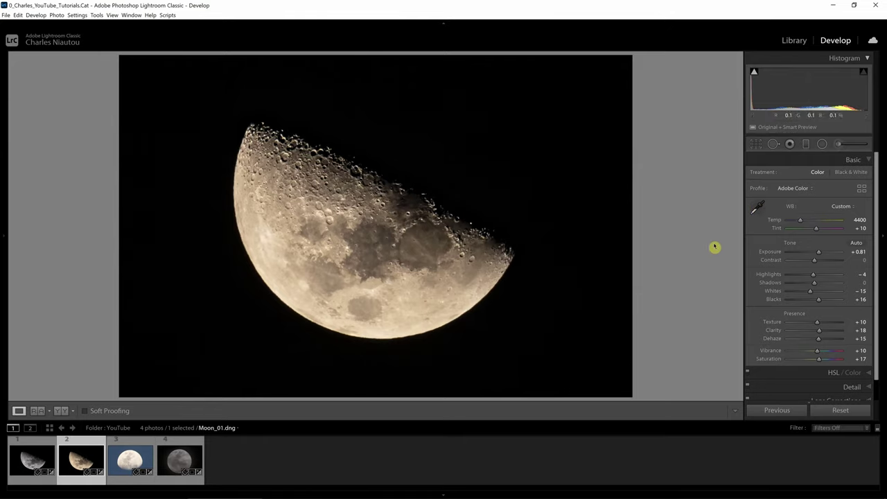
click(756, 207)
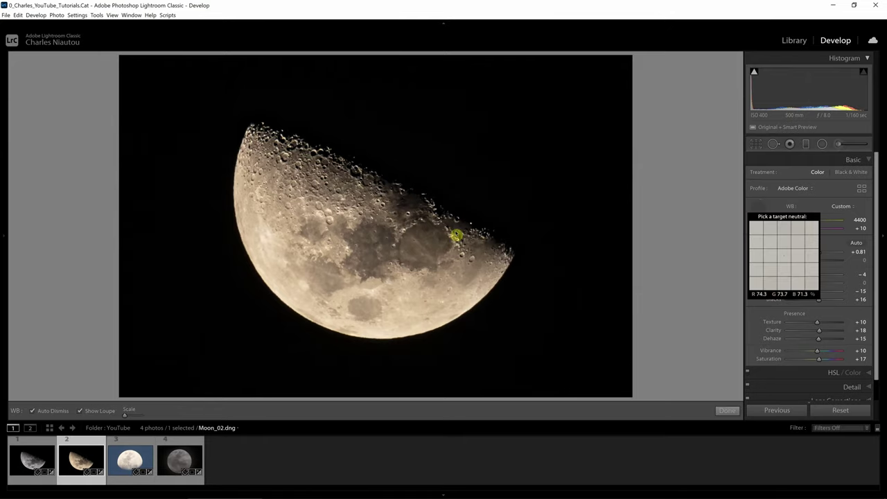
click(266, 236)
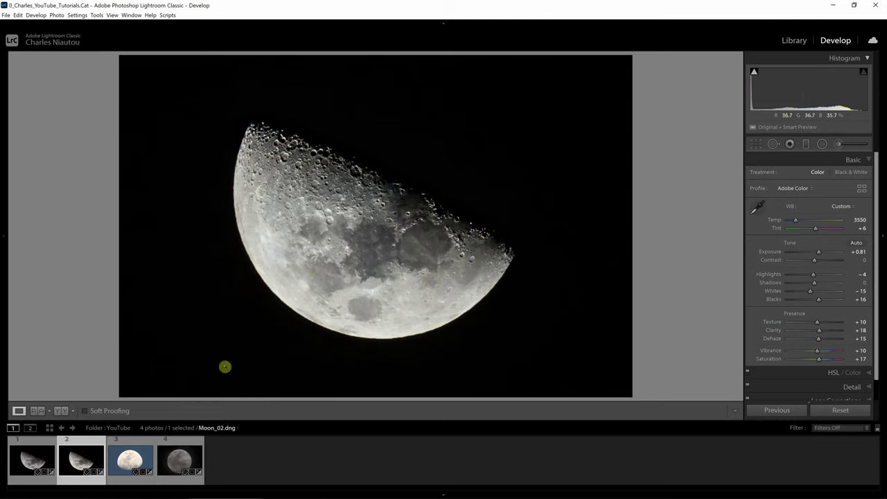
- Compare Moon_02.dng side by side with Moon_01.dng set as the reference photo
click(37, 411)
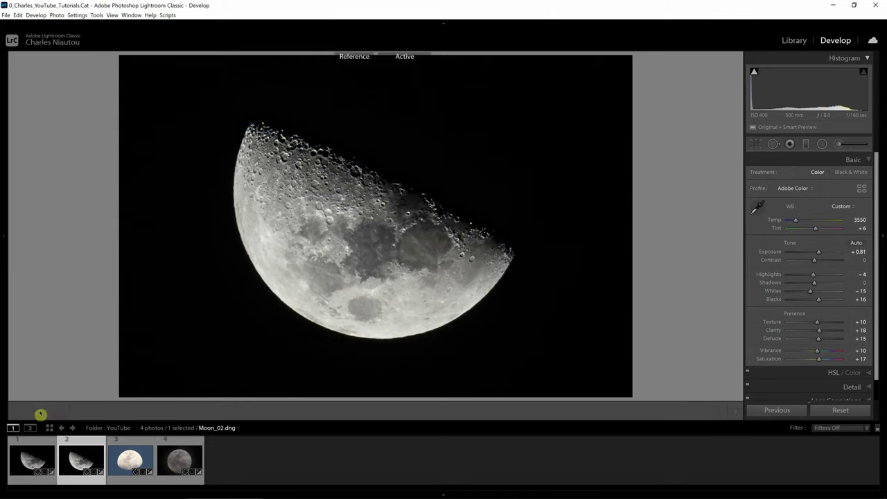
click(41, 459)
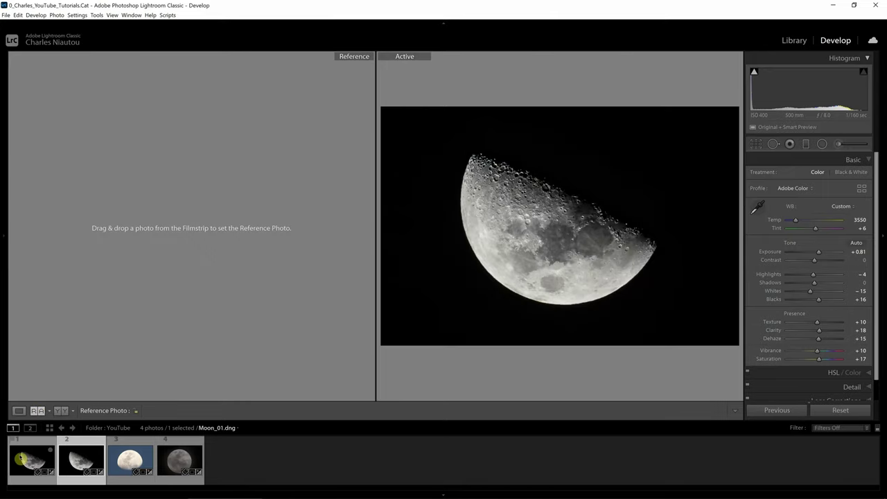
drag(24, 460, 215, 282)
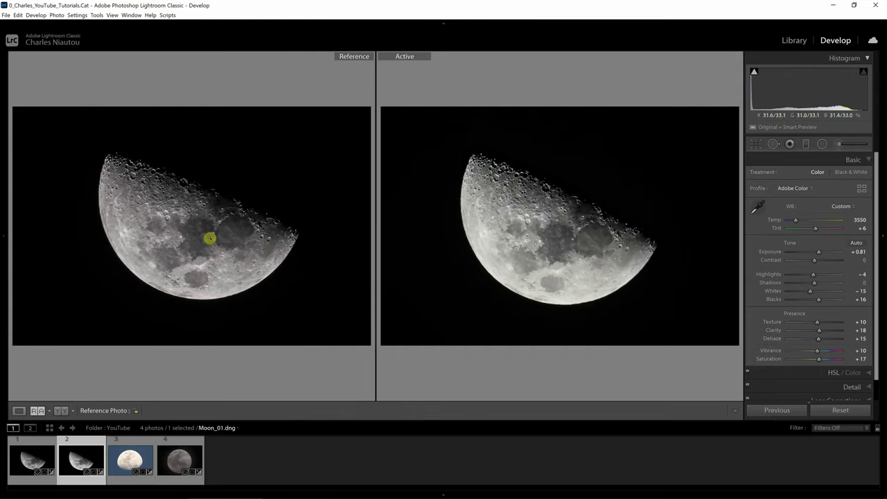
- Warm Moon_02.dng to a Temp of 4137 and compare it with the Moon_01.dng reference photo
click(38, 411)
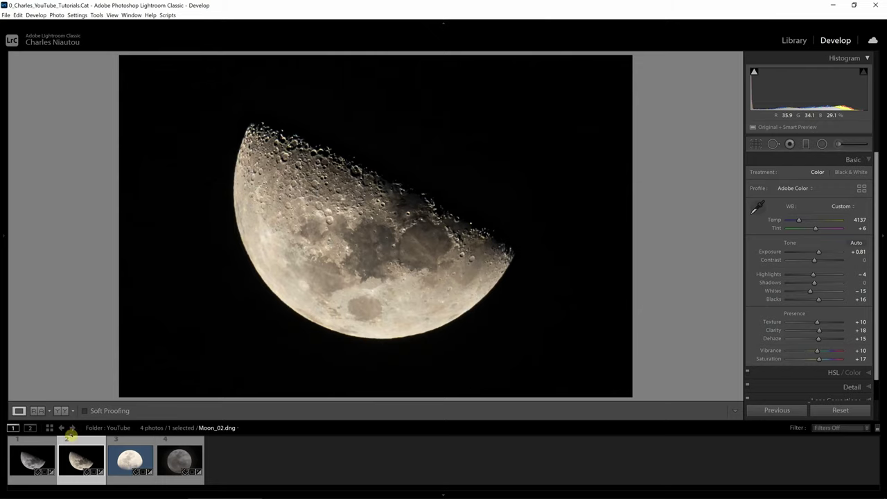
click(37, 410)
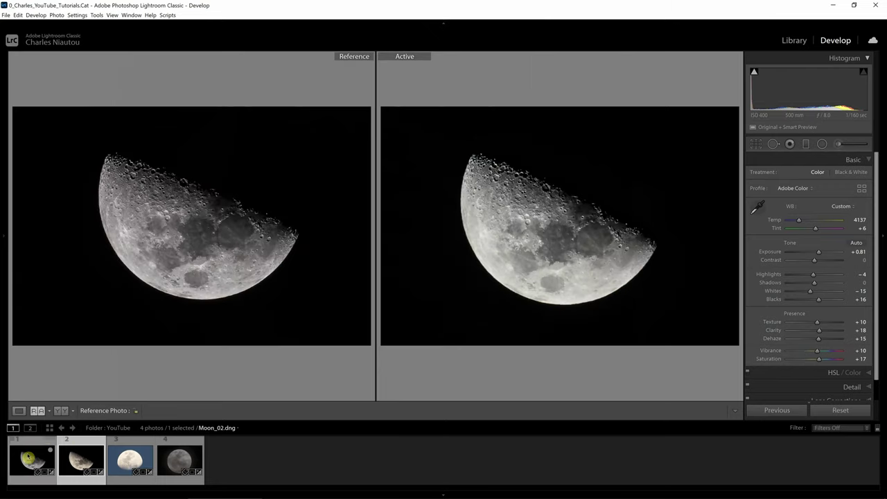
click(78, 456)
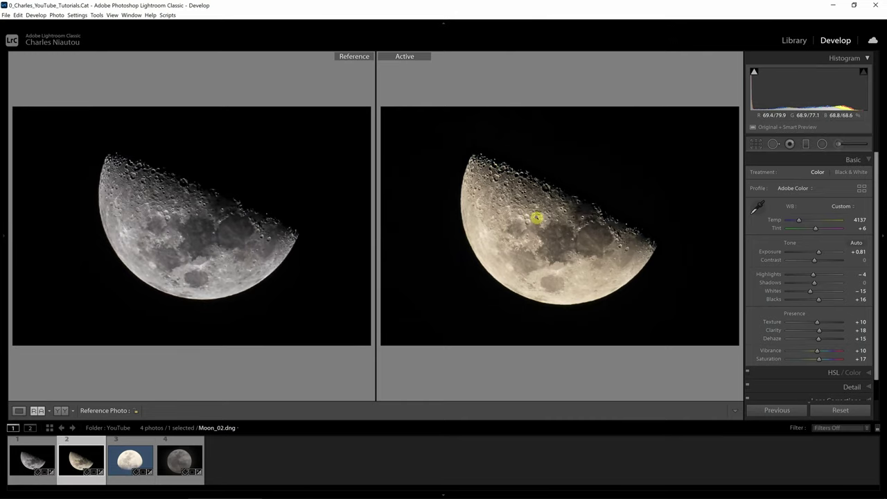
key(d)
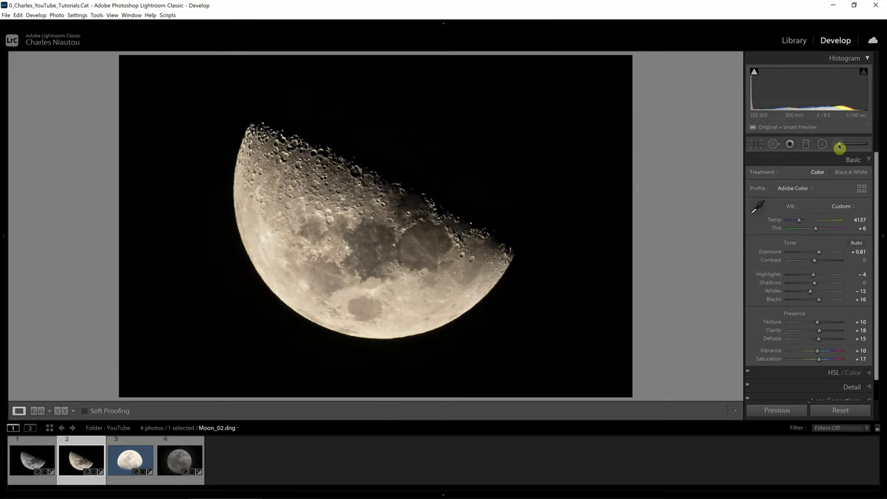
- Select the pasted brush adjustment on Moon_02.dng, shift its mask onto the moon and show the mask overlay
click(840, 145)
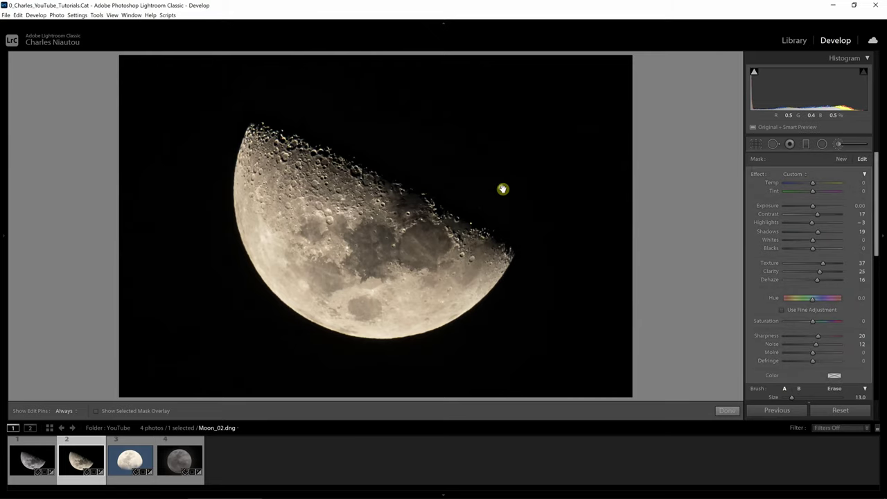
mouse_move(503, 188)
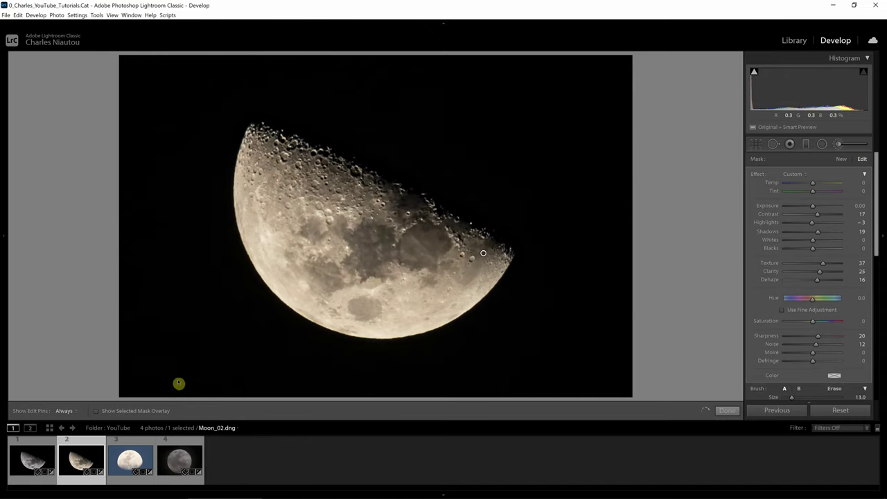
click(97, 412)
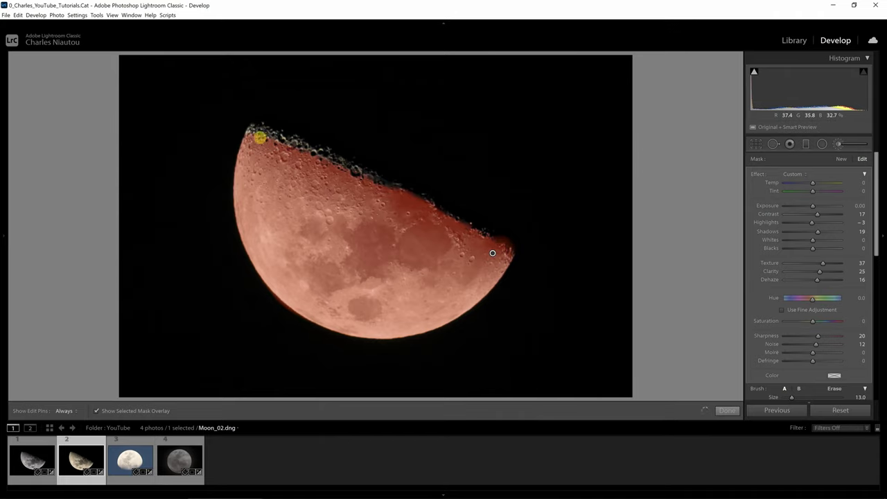
- Extend the brush mask along the moon's cratered shadow edge with a size 8 brush, and hide the mask overlay
key(bracketleft)
key(bracketleft)
key(bracketleft)
key(h)
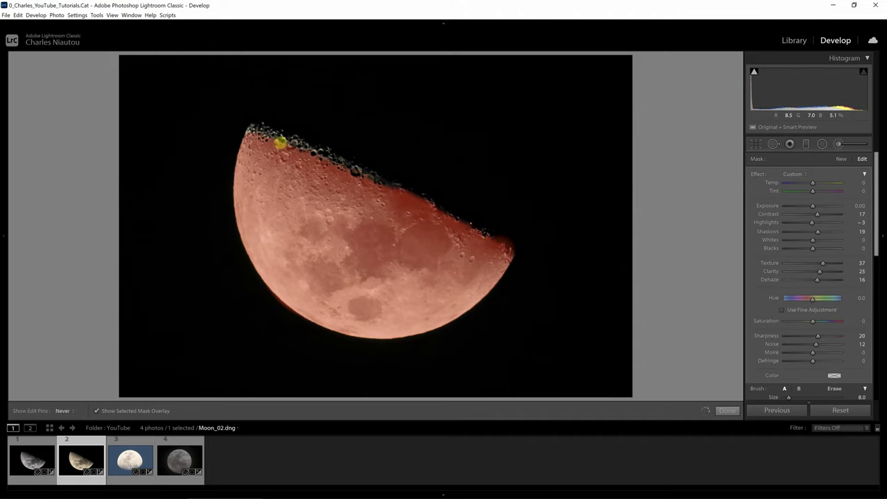
drag(878, 262, 874, 301)
key(h)
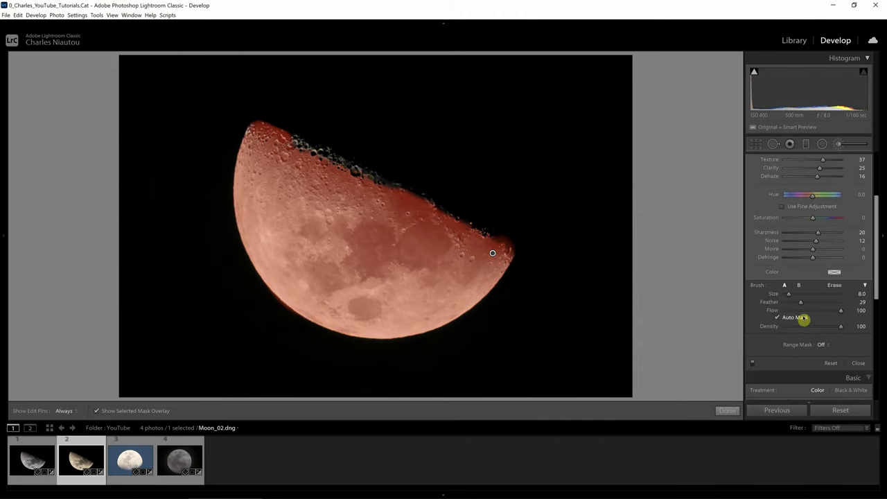
drag(297, 144, 494, 249)
key(h)
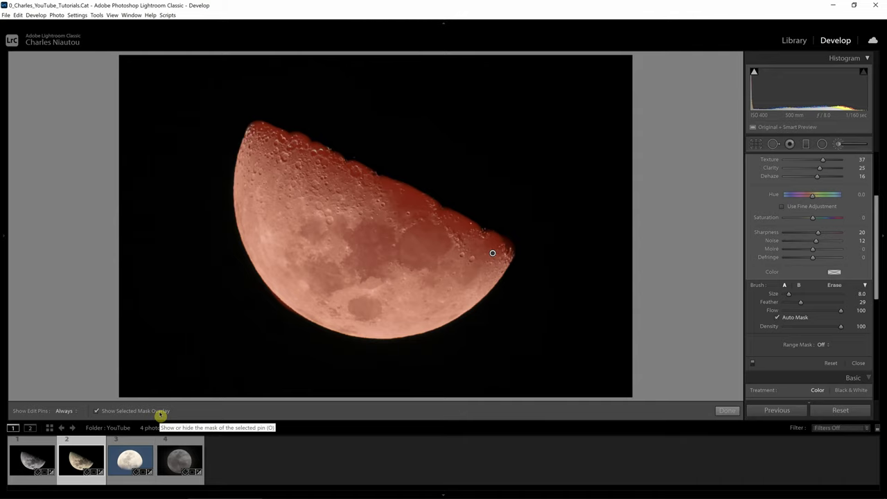
click(160, 413)
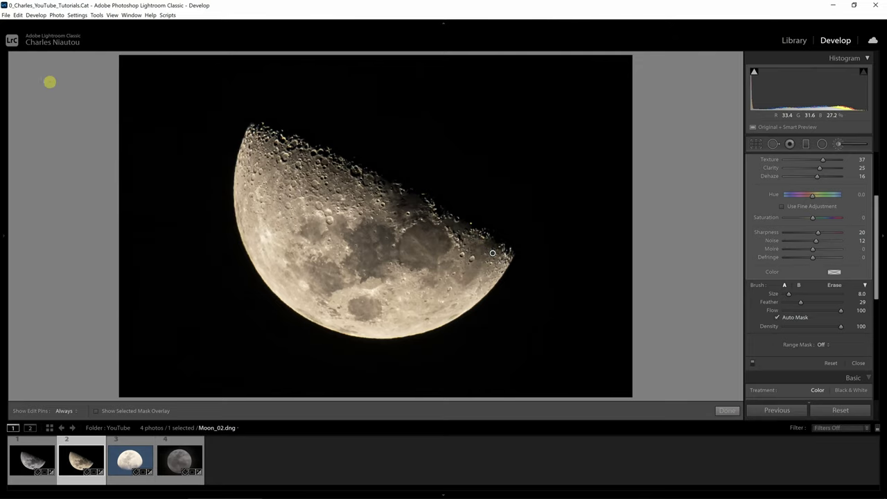
- Inspect the brushed moon detail at a closer zoom and finish the brush edit on Moon_02.dng
mouse_move(5, 74)
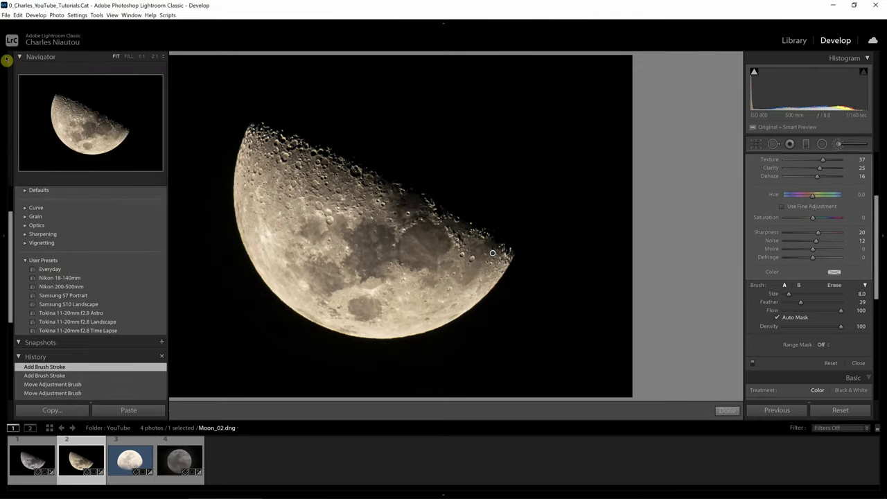
click(154, 60)
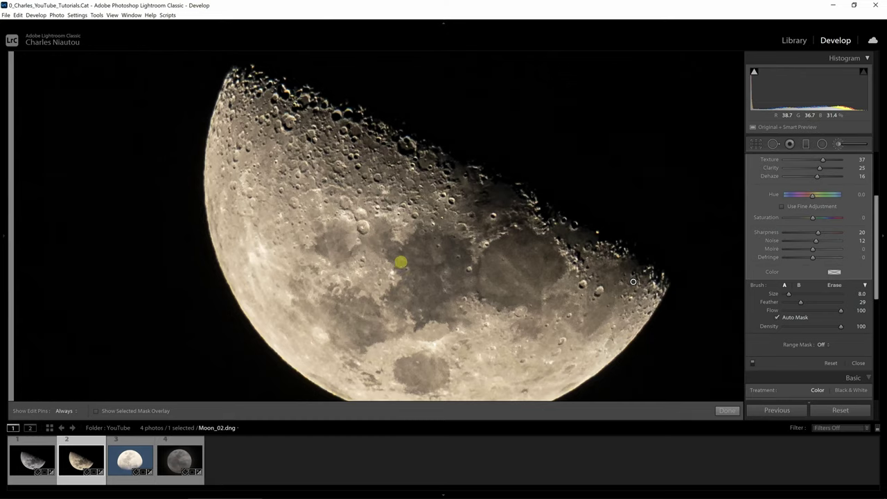
click(726, 410)
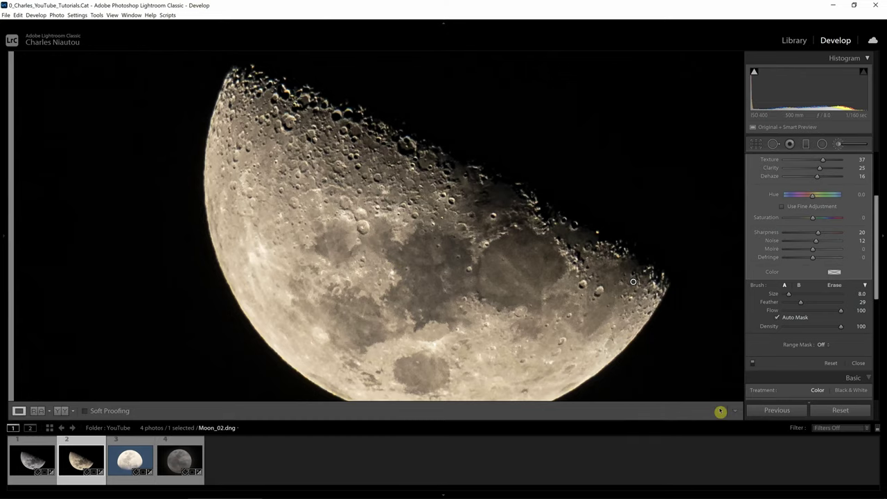
click(544, 337)
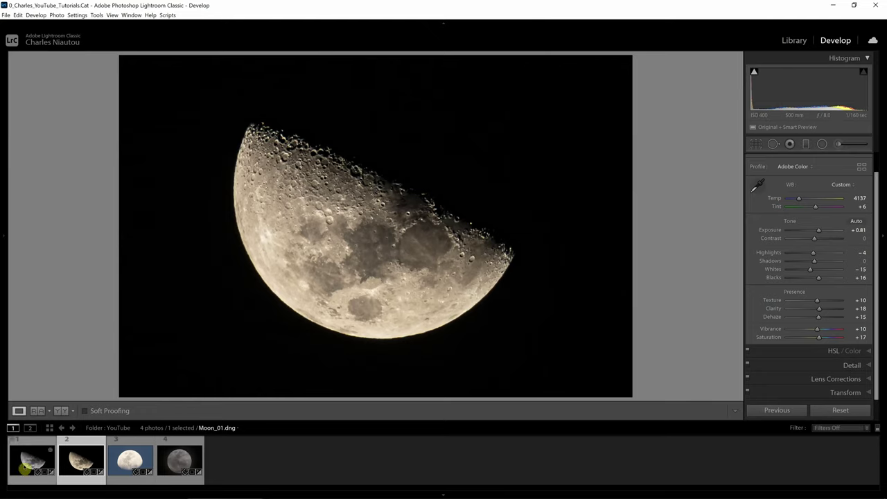
click(74, 463)
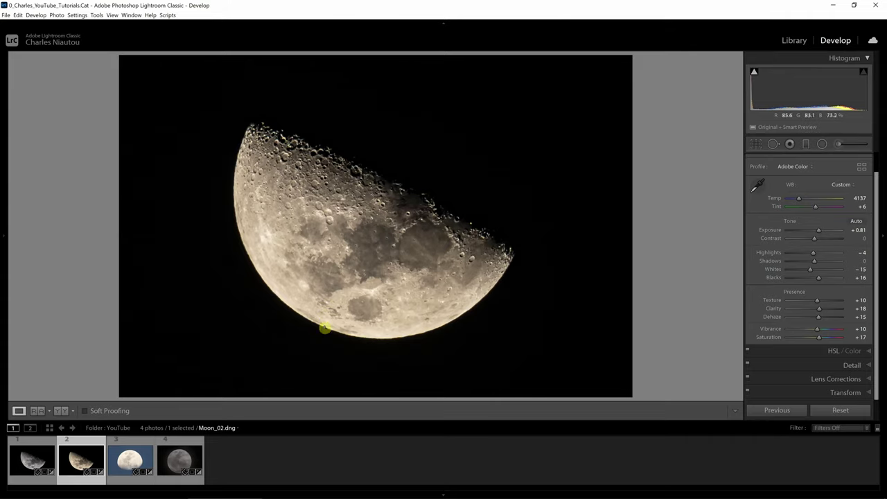
- Lower the Exposure of Moon_03.dng to −1.50 and neutralize its white balance by sampling the moon's bright surface near its edge
click(138, 466)
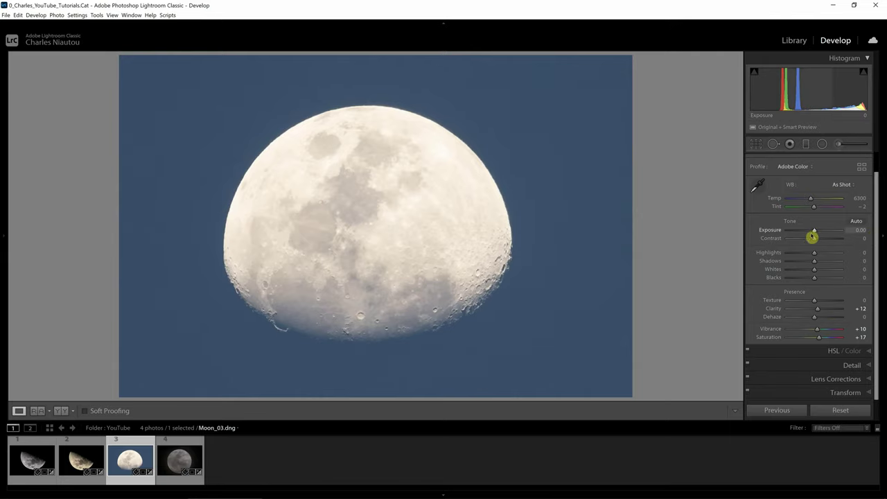
drag(815, 235, 806, 234)
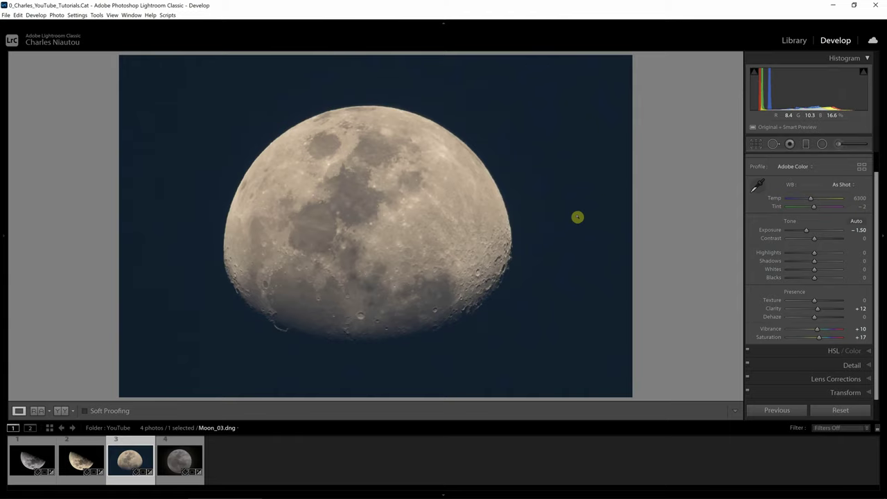
click(758, 184)
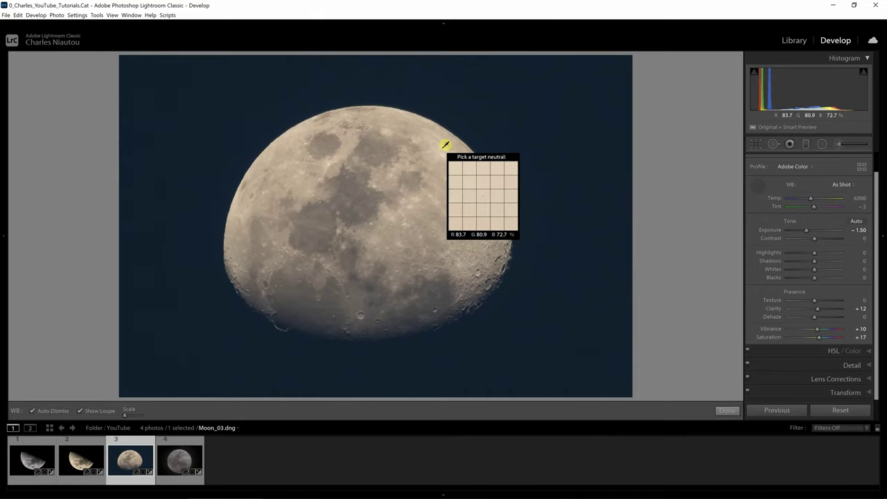
click(447, 144)
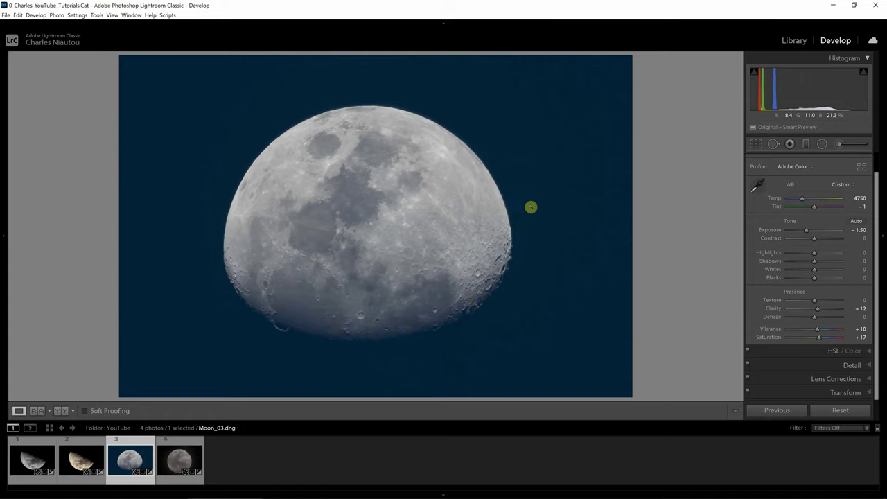
- Adjust the sky's HSL saturation with the targeted adjustment on the photo, ending at Blue +6 and Purple +2
click(834, 355)
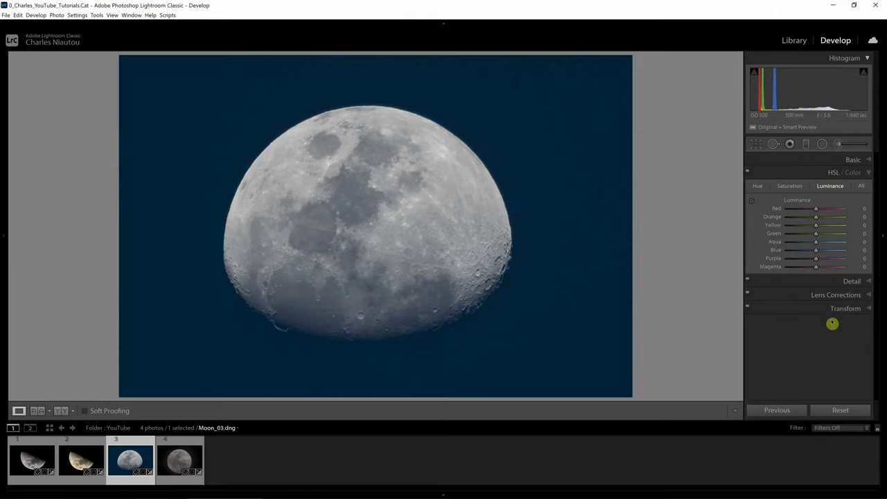
click(791, 188)
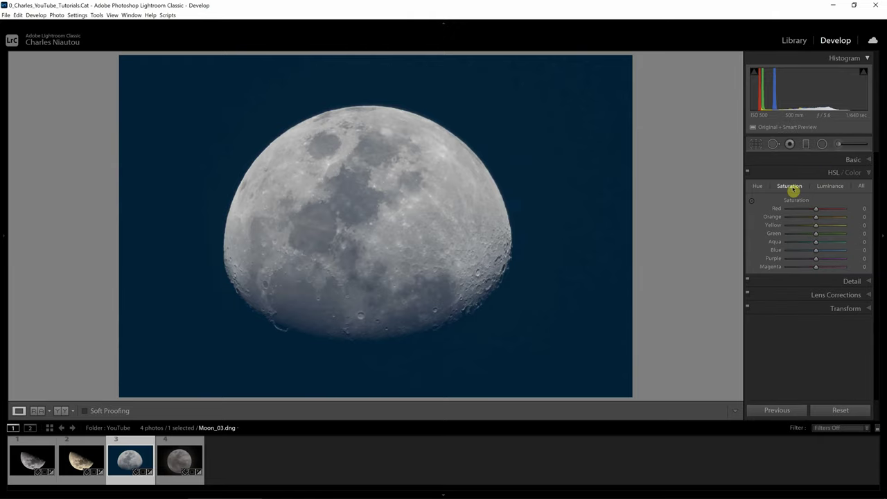
click(753, 204)
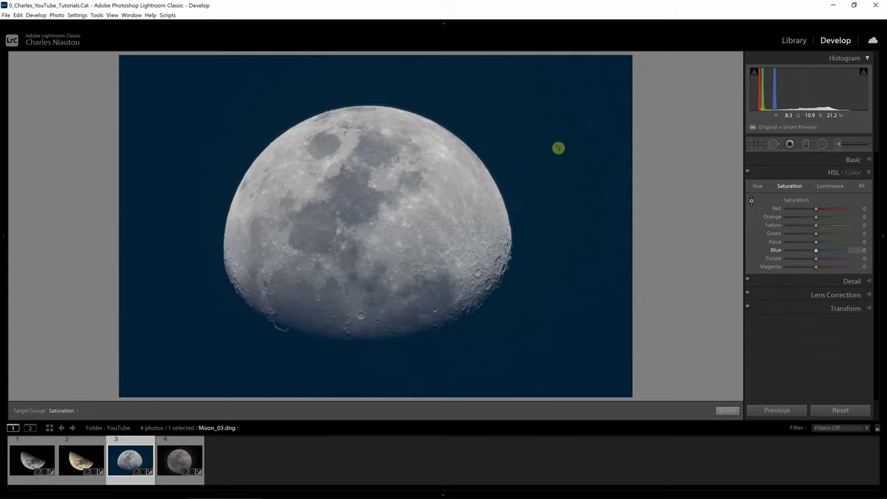
drag(470, 104, 470, 143)
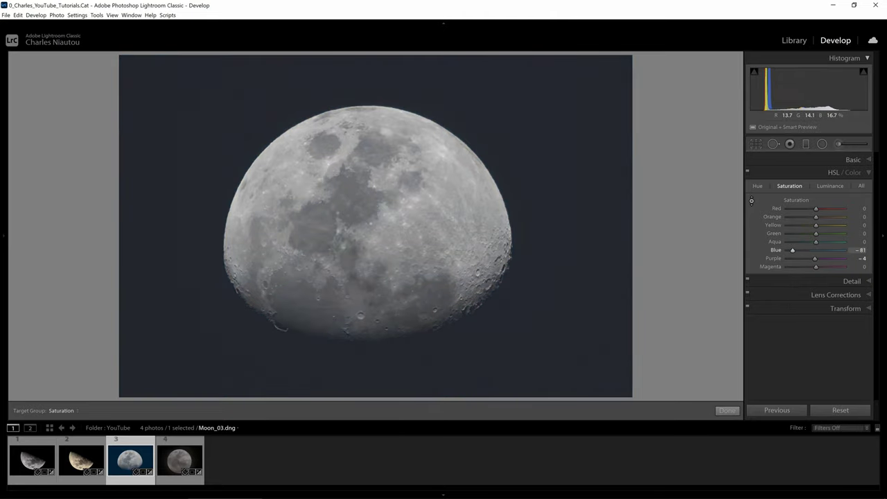
drag(469, 142, 469, 61)
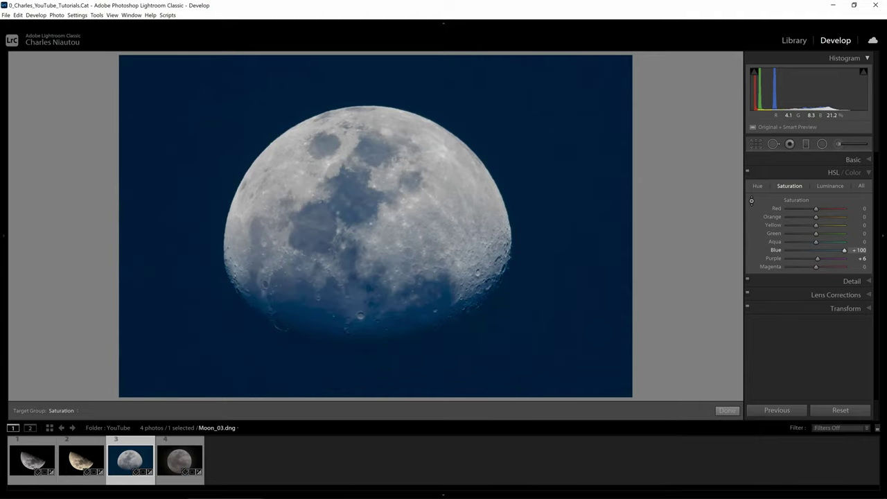
drag(470, 61, 469, 105)
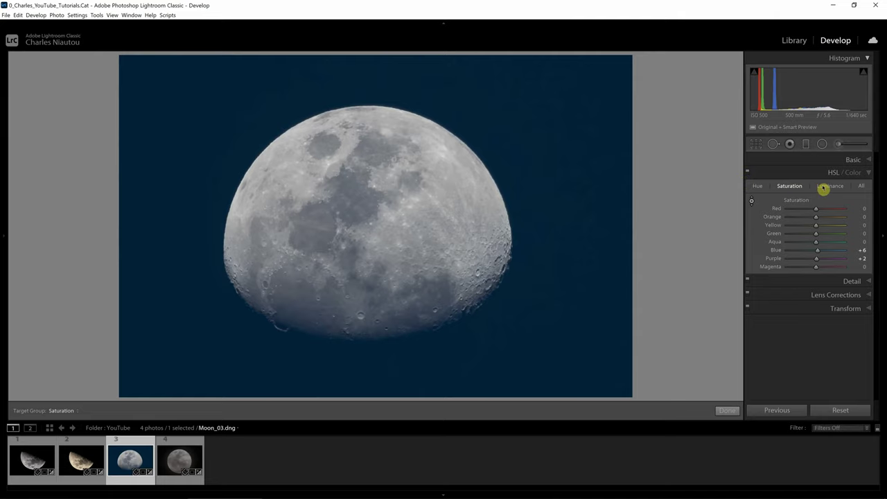
- Adjust the sky's HSL luminance with the targeted adjustment to Blue +21 and Purple −1, and finish the adjustment
click(825, 187)
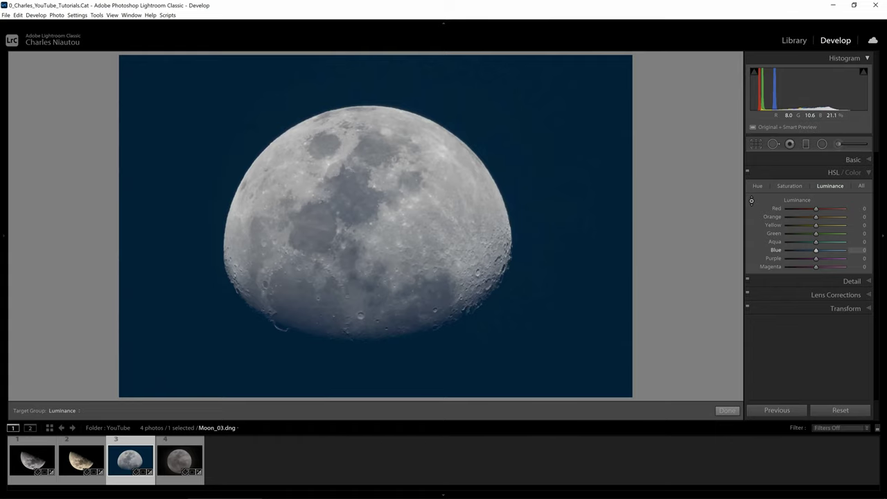
drag(568, 125, 568, 228)
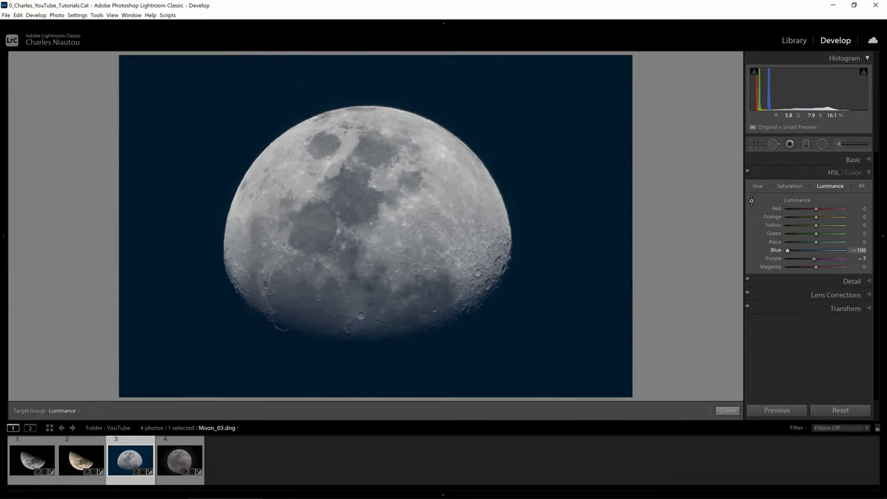
drag(569, 229, 569, 110)
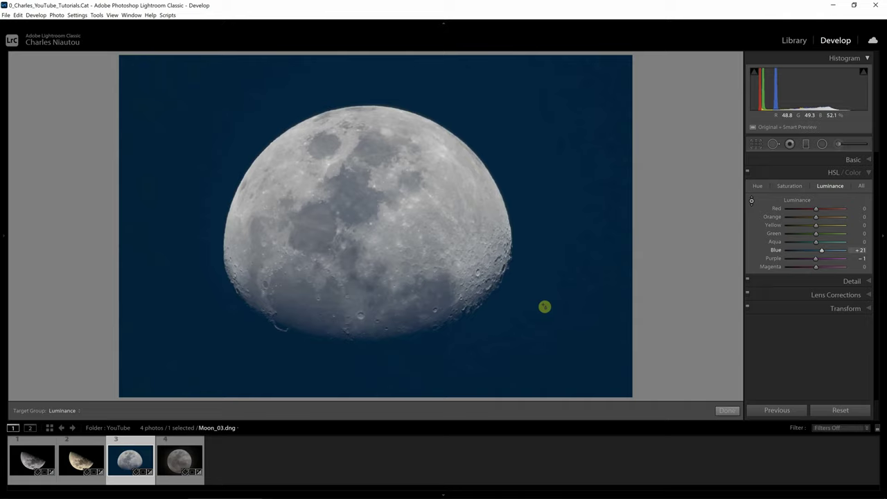
click(720, 410)
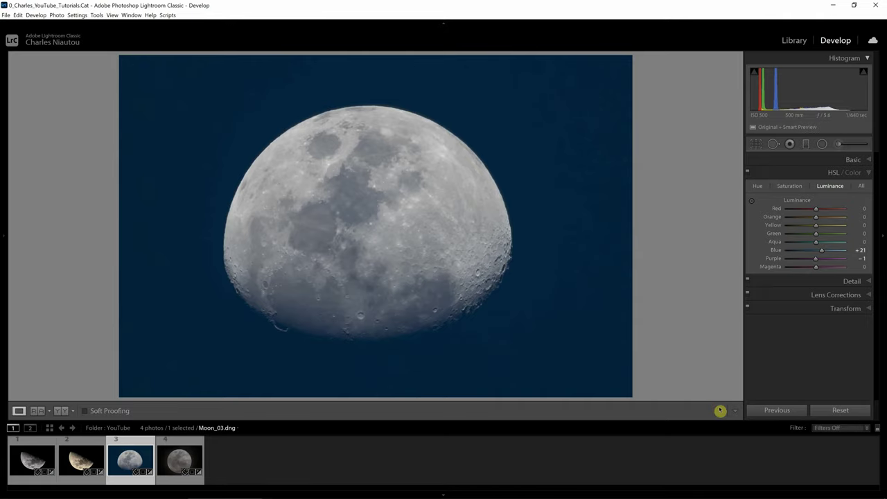
- Paint an Adjustment Brush mask along the inside of the moon's rim with Auto Mask on and the selected mask overlay shown
click(854, 160)
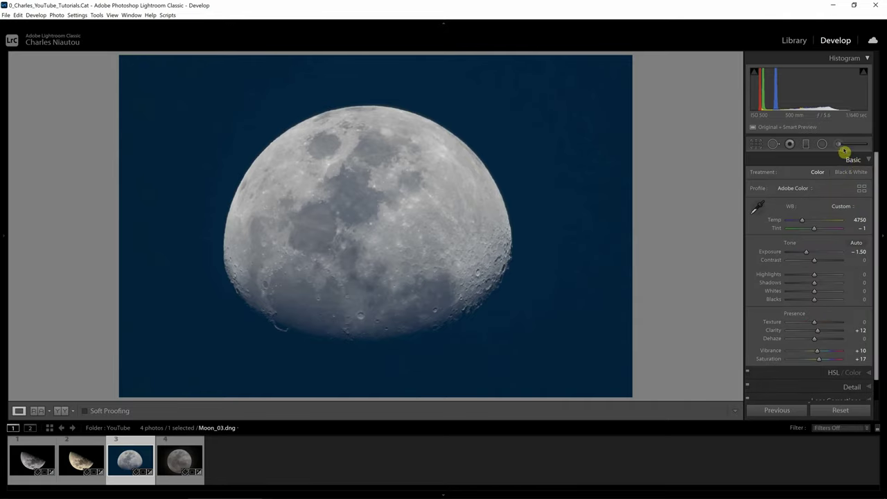
click(840, 145)
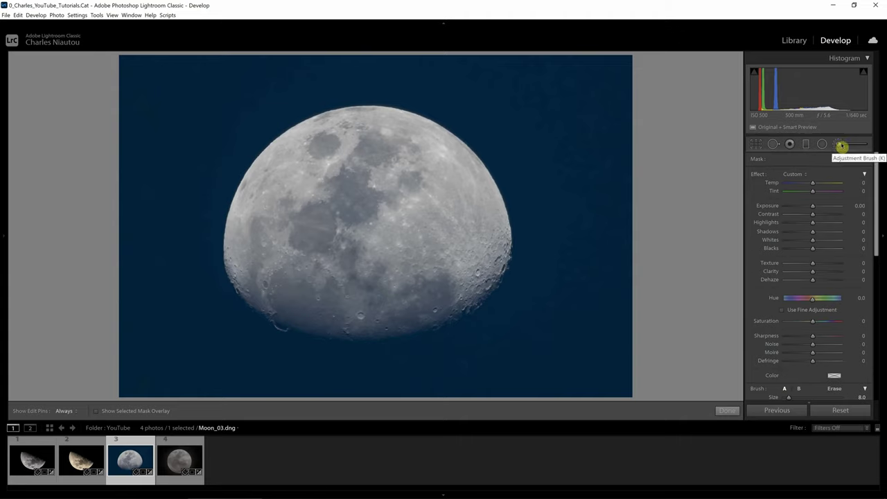
click(98, 414)
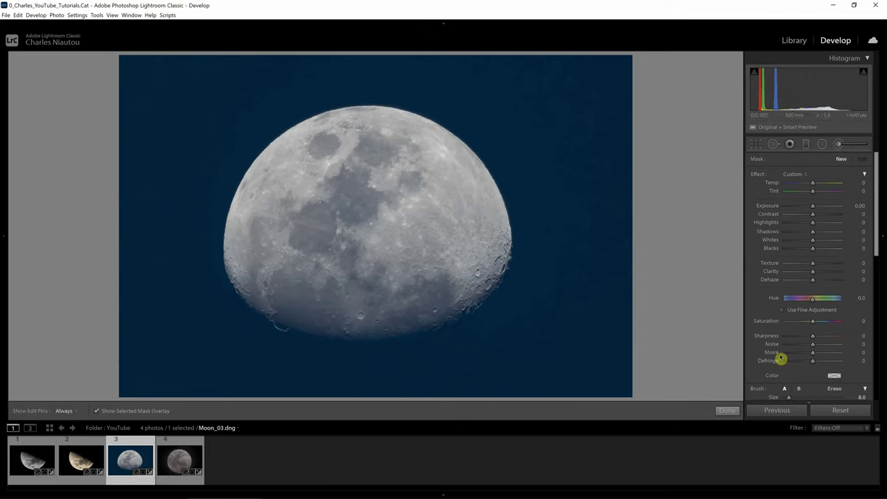
scroll(822, 343, down, 2)
scroll(375, 152, up, 3)
mouse_move(339, 123)
mouse_down()
mouse_move(273, 156)
mouse_move(237, 235)
mouse_move(303, 316)
mouse_move(384, 323)
mouse_move(440, 309)
mouse_move(478, 287)
mouse_move(494, 244)
mouse_move(479, 167)
mouse_up()
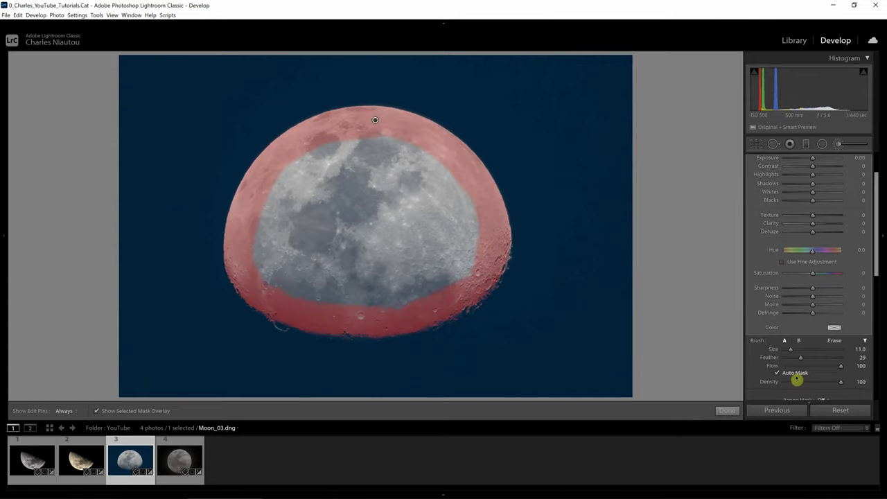
- Turn off Auto Mask, brush over the moon's interior to complete the mask, and reduce the brush size to 6.0
click(792, 373)
key(h)
mouse_move(407, 156)
mouse_down()
mouse_move(355, 142)
mouse_move(309, 155)
mouse_move(293, 166)
mouse_move(262, 243)
mouse_move(271, 271)
mouse_move(291, 287)
mouse_move(399, 294)
mouse_up()
mouse_move(325, 176)
mouse_down()
mouse_move(284, 261)
mouse_move(306, 266)
mouse_move(441, 214)
mouse_move(349, 191)
mouse_move(311, 248)
mouse_move(428, 225)
mouse_move(351, 220)
mouse_move(330, 233)
mouse_up()
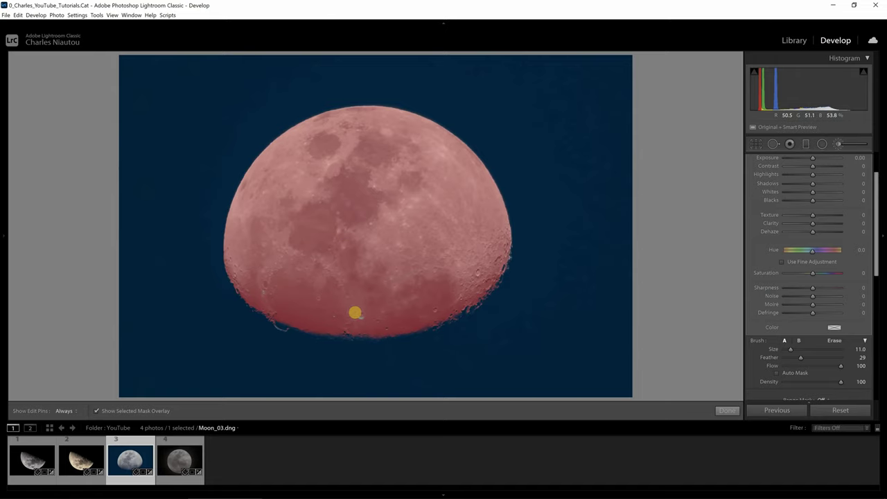
key(bracketleft)
key(bracketleft)
key(bracketleft)
key(bracketleft)
key(bracketleft)
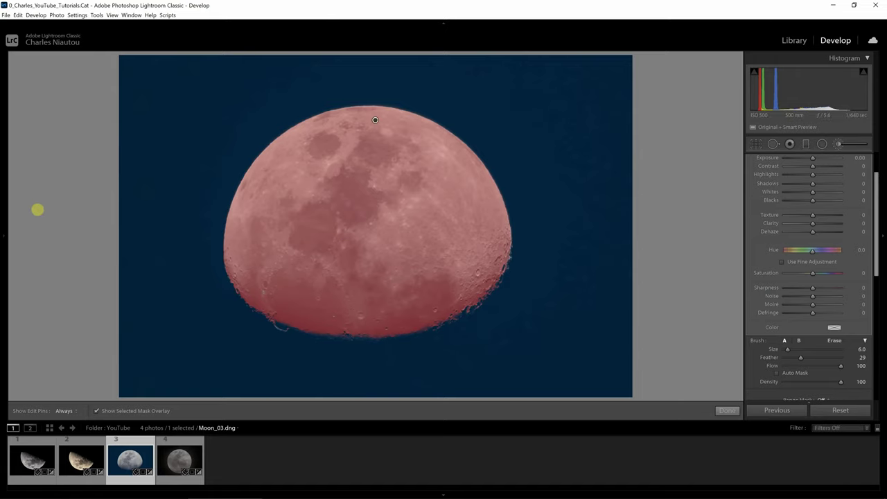
- Hide the mask overlay and set the brushed moon area's Contrast to 18 and Texture to 20
mouse_move(3, 238)
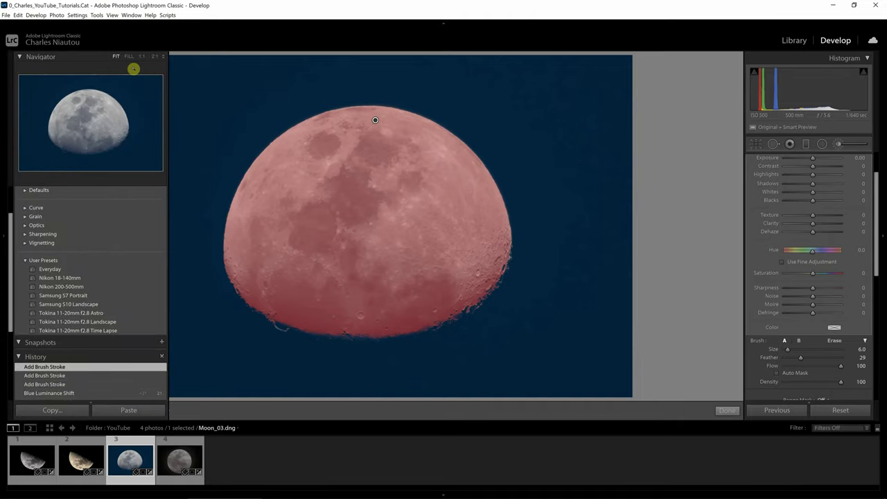
click(154, 59)
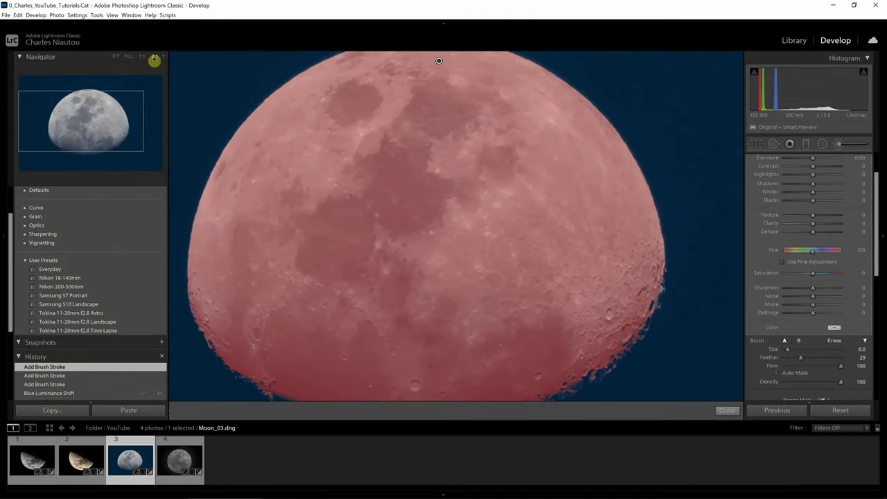
click(96, 411)
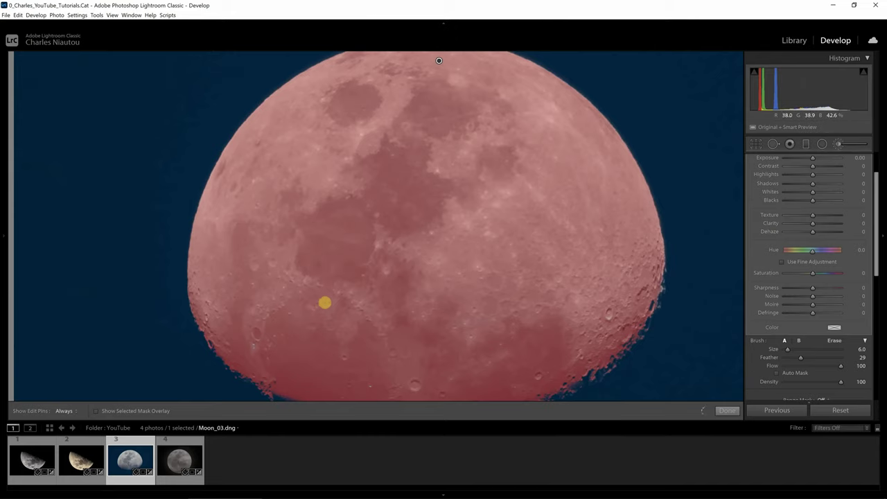
scroll(814, 220, up, 2)
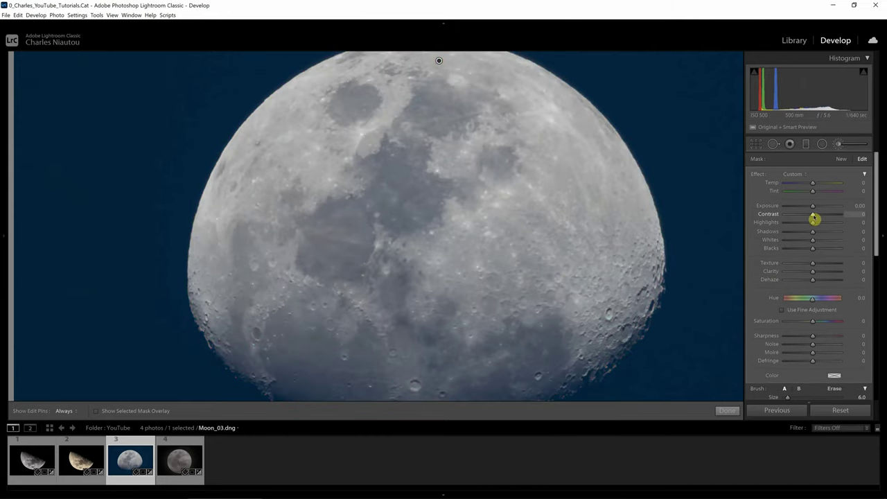
drag(814, 219, 819, 218)
drag(813, 264, 818, 269)
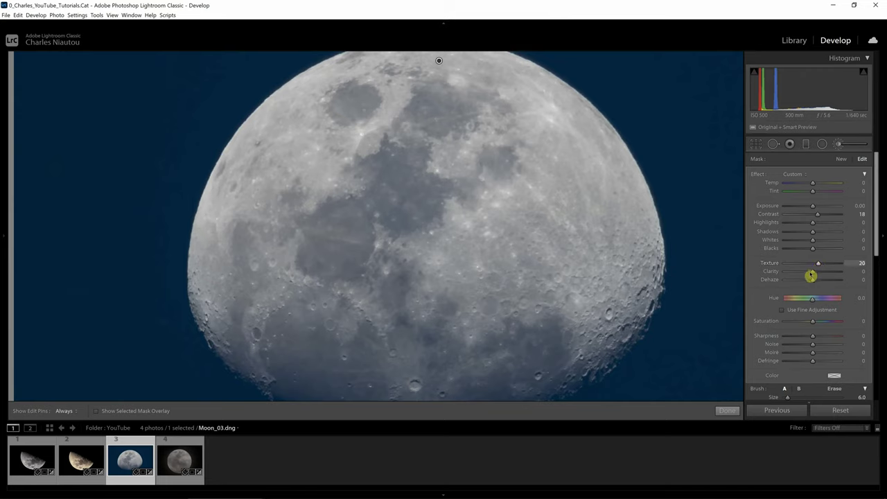
- Set the brushed area's Clarity to 24, Dehaze to 8 and Sharpness to 34, and finish the brush edit
drag(814, 275, 819, 276)
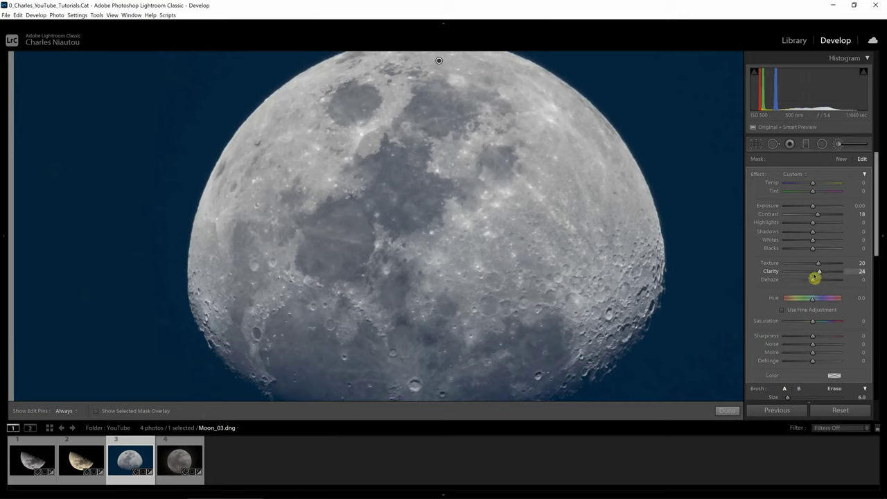
drag(814, 282, 816, 282)
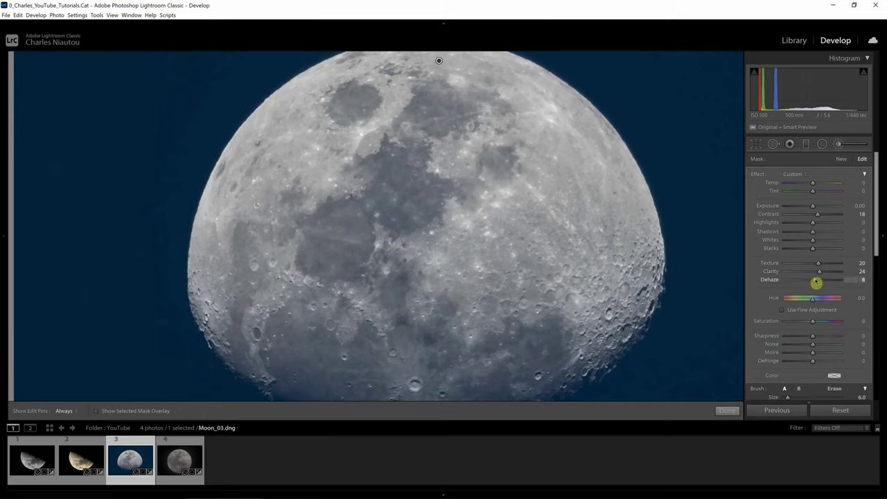
drag(812, 339, 822, 340)
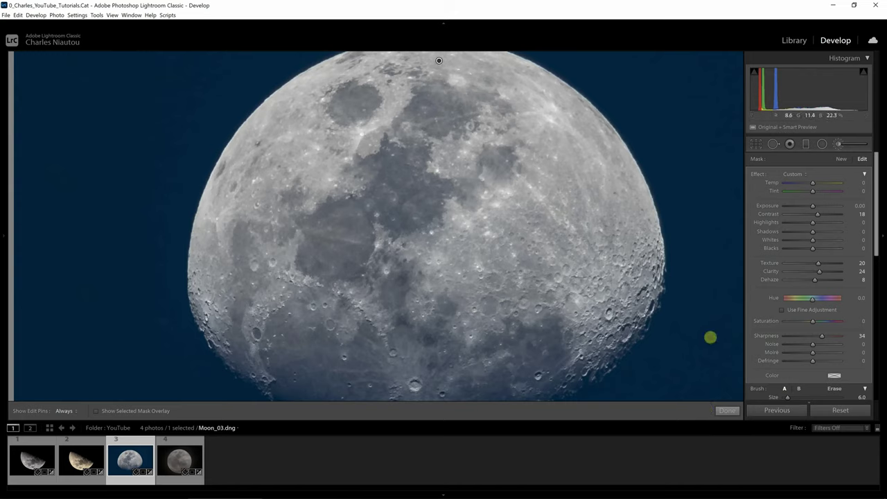
key(k)
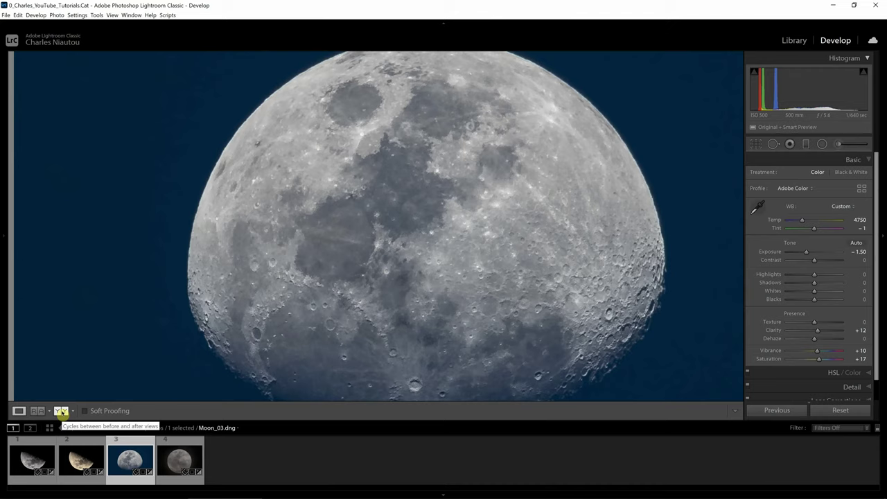
- Compare Moon_03.dng before and after editing side by side, both zoomed in and fitted, and return to the single view
click(61, 411)
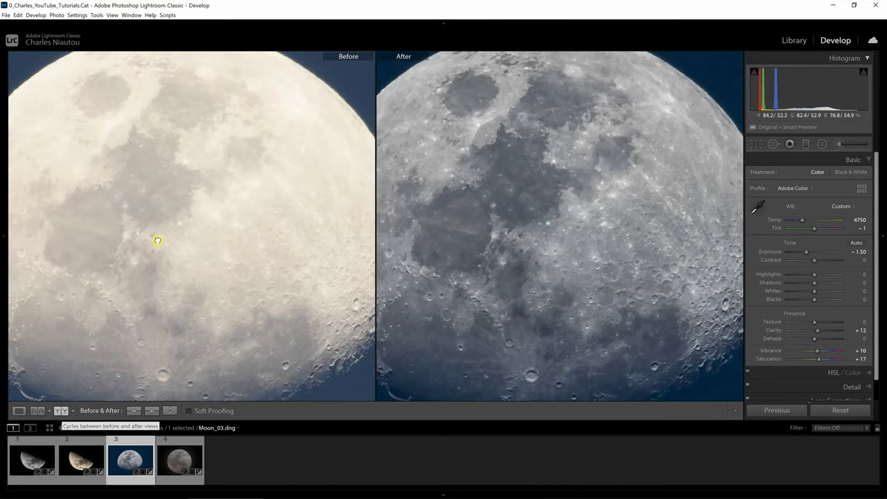
click(157, 240)
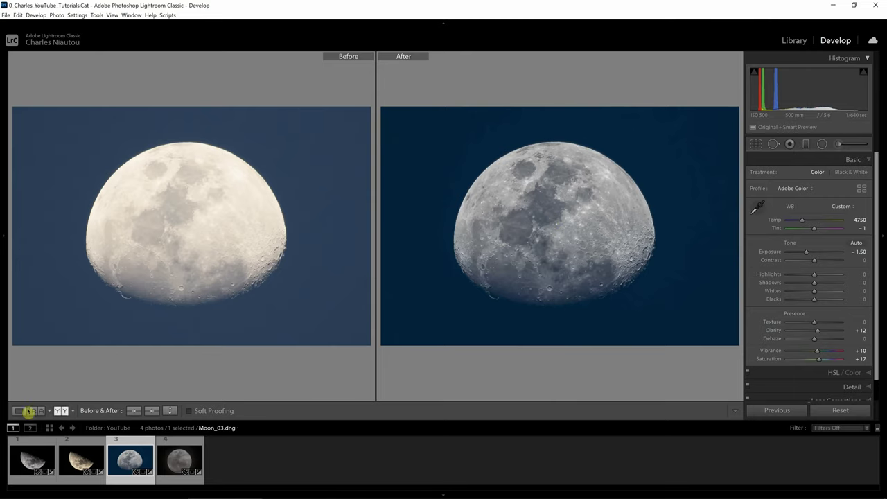
click(17, 410)
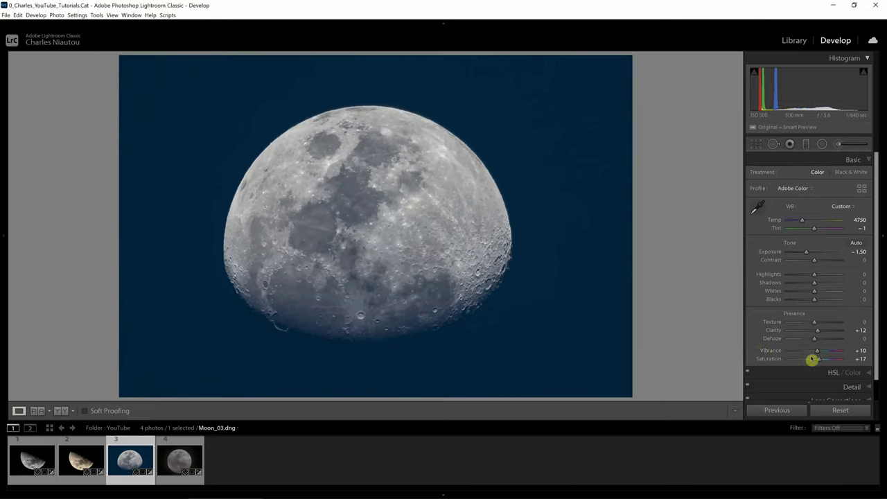
- Preview the sharpening mask of Moon_03.dng, and reset Sharpening Amount to 40, Radius to 1.0 and Masking to 0
click(852, 387)
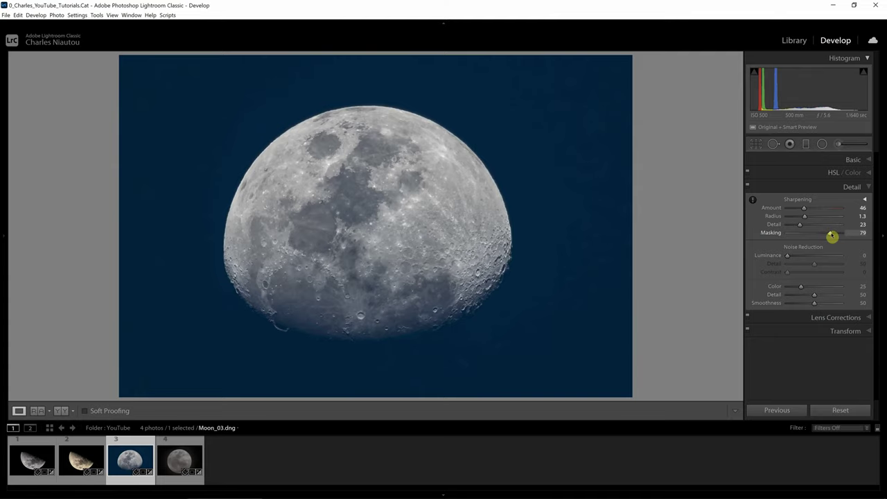
key(alt)
alt+click(831, 237)
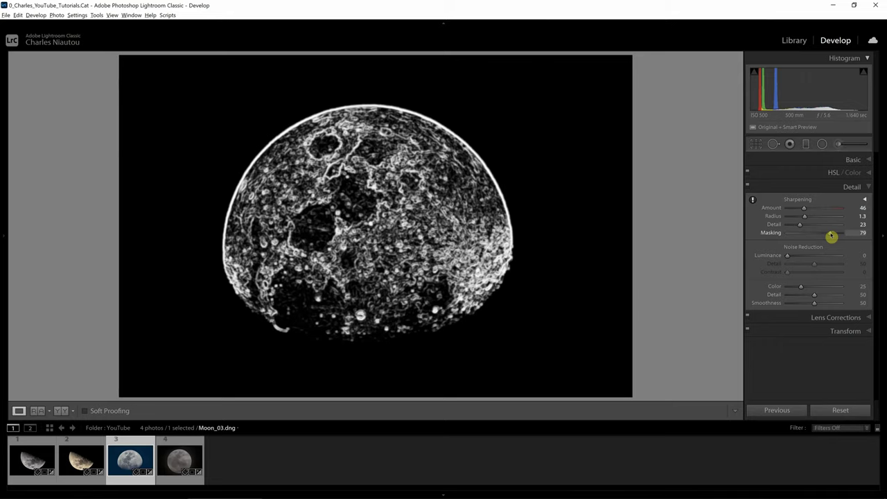
drag(831, 237, 761, 238)
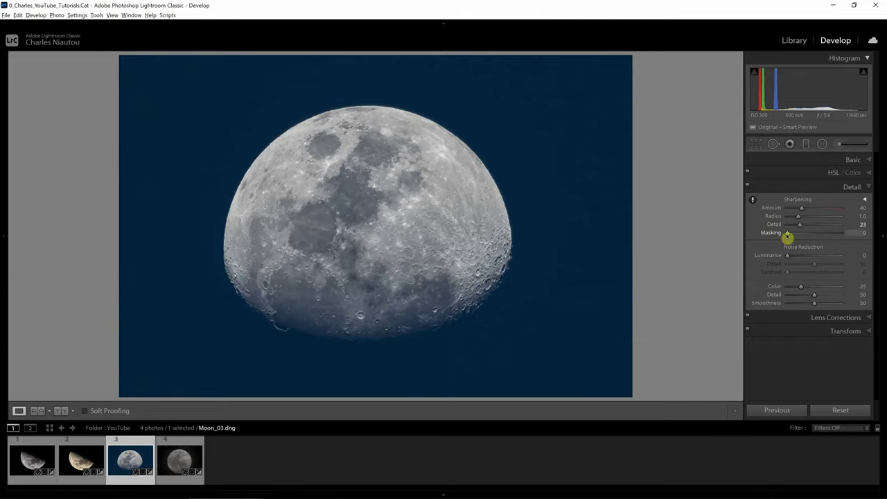
- Set Sharpening Amount to 42 and, using the black-and-white mask preview, Masking to 77 so mainly the moon's edges are sharpened
alt+click(787, 236)
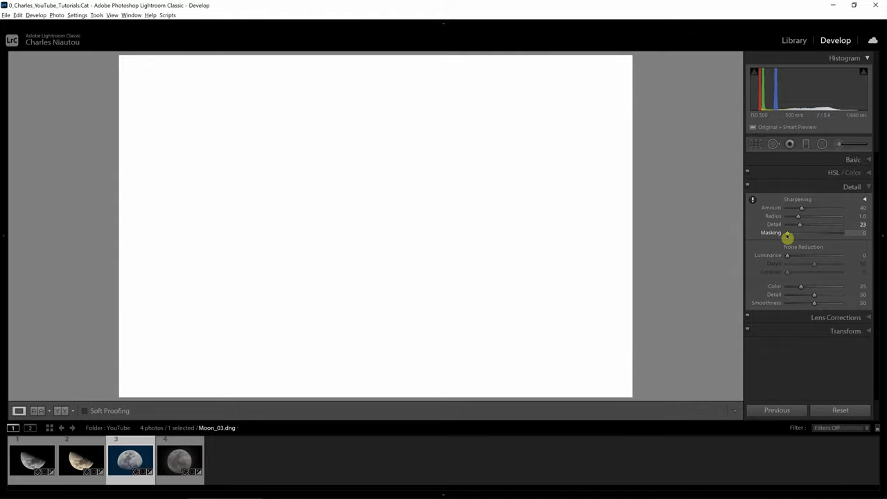
key(plus)
key(plus)
drag(788, 236, 830, 237)
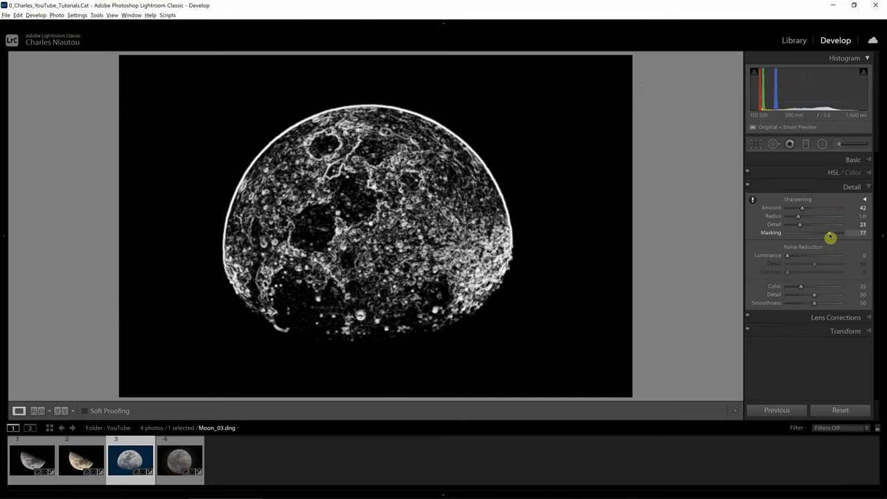
drag(831, 237, 830, 237)
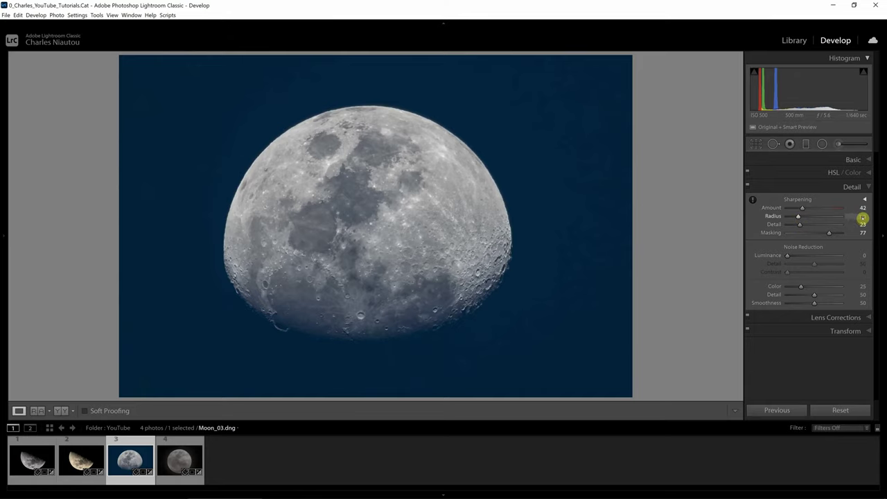
click(799, 209)
- Look at Moon_04.dng and Moon_03.dng in turn, and open Moon_04.dng for editing
click(185, 456)
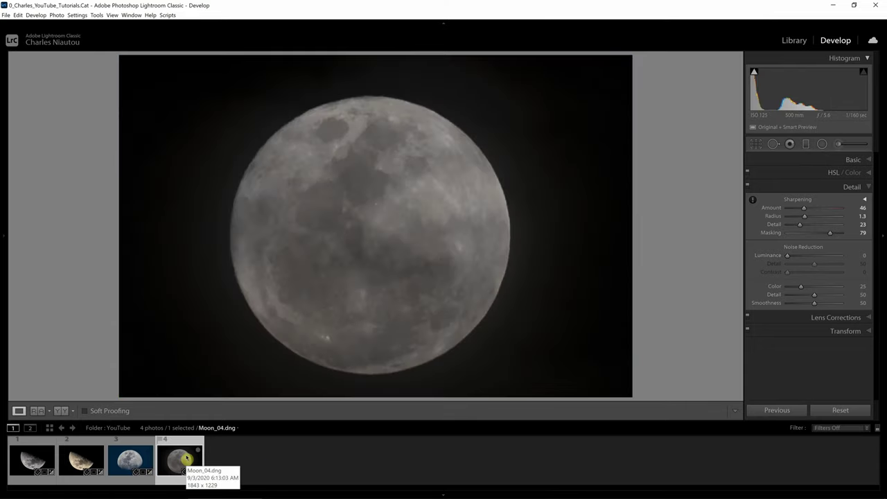
click(136, 461)
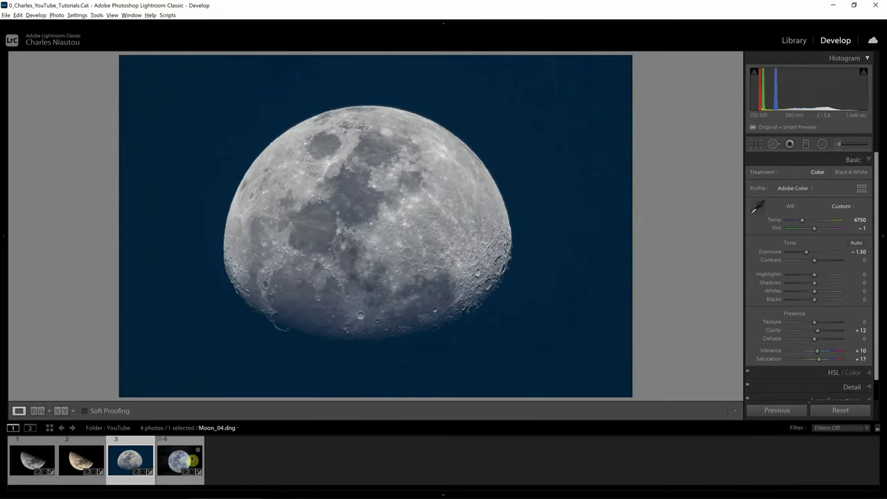
click(196, 459)
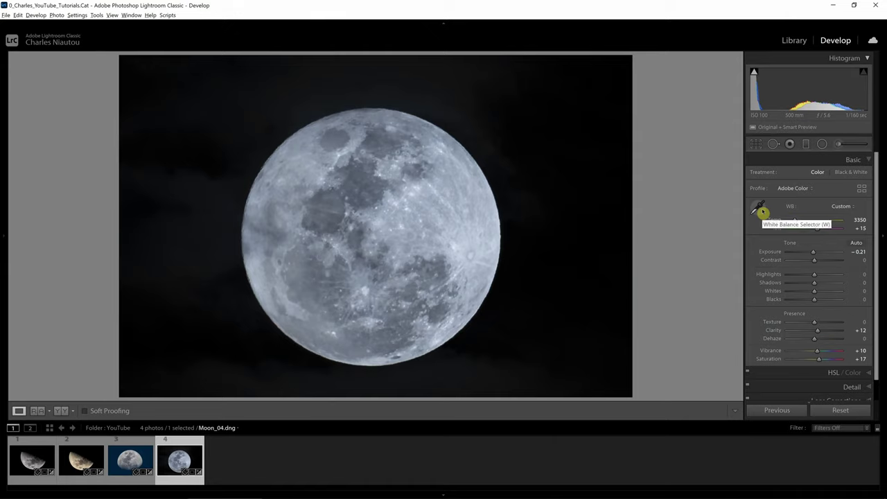
- Try neutralizing the white balance by sampling the bright crater low on the moon, and warm the Temp to 4393
click(761, 211)
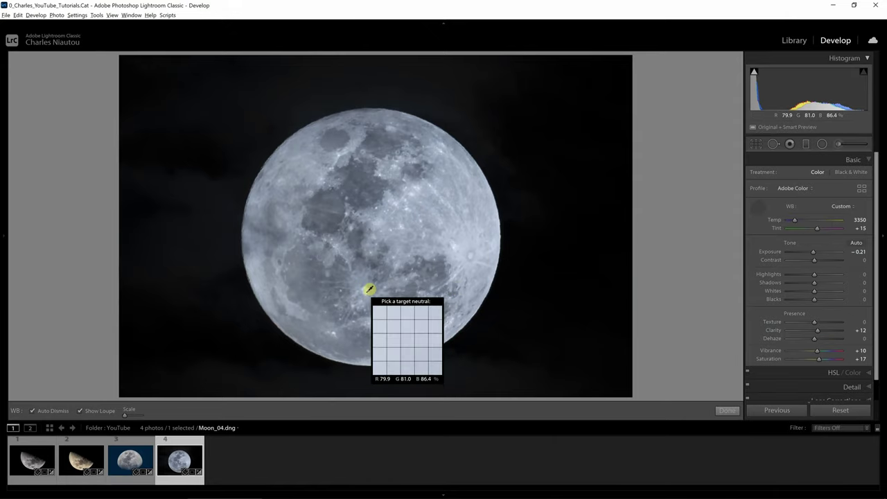
key(Escape)
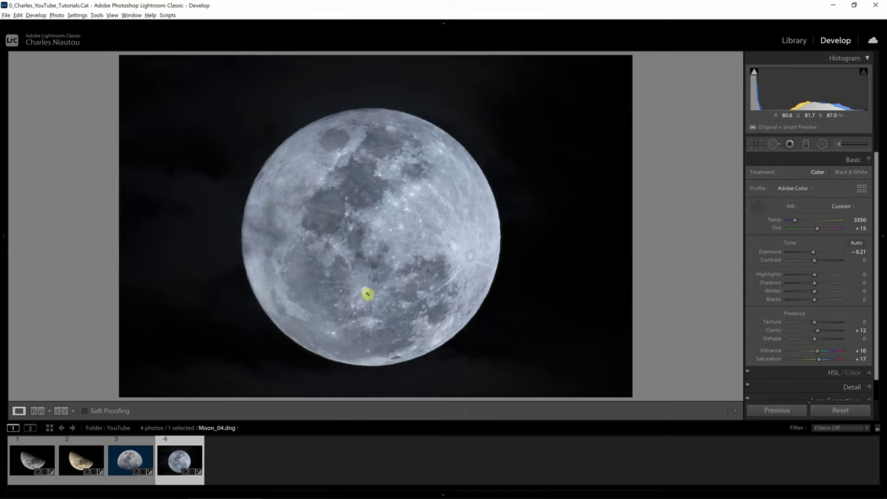
click(367, 293)
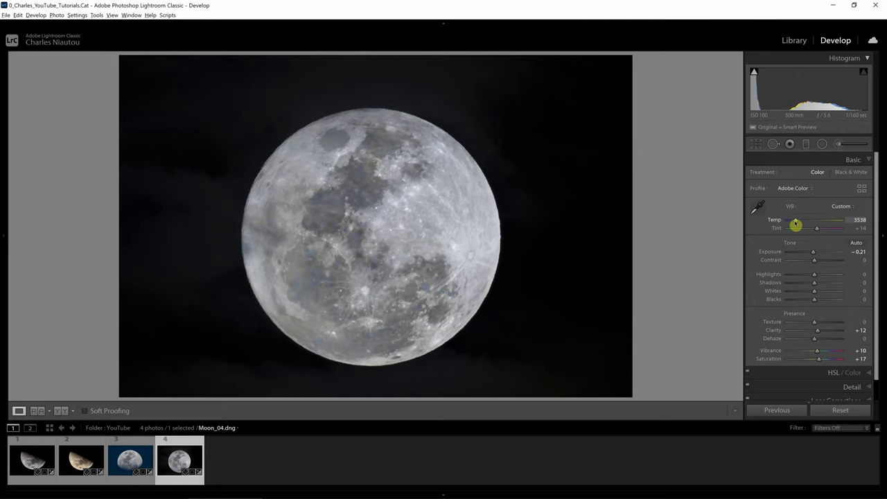
drag(796, 224, 801, 223)
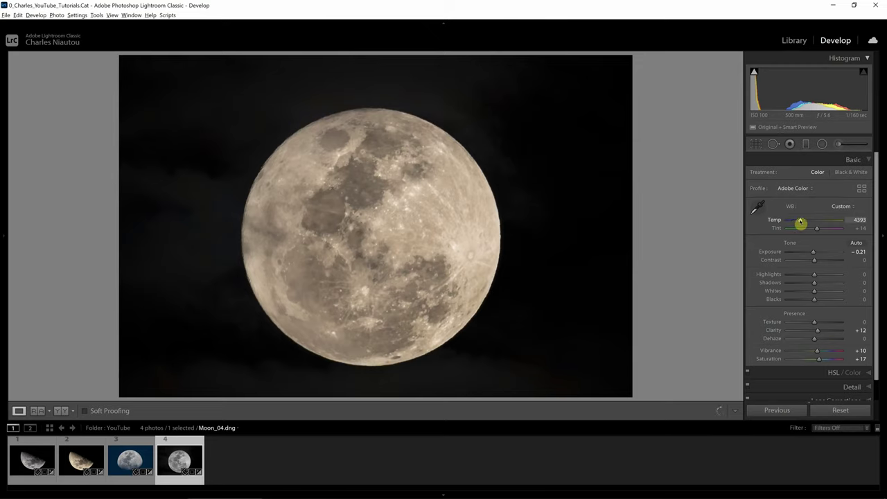
- Set the white balance of Moon_04.dng to Auto
click(837, 208)
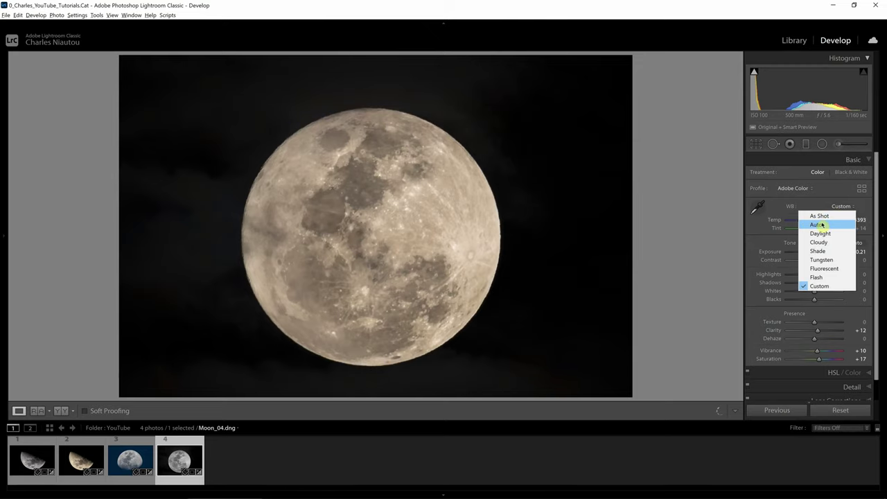
click(822, 224)
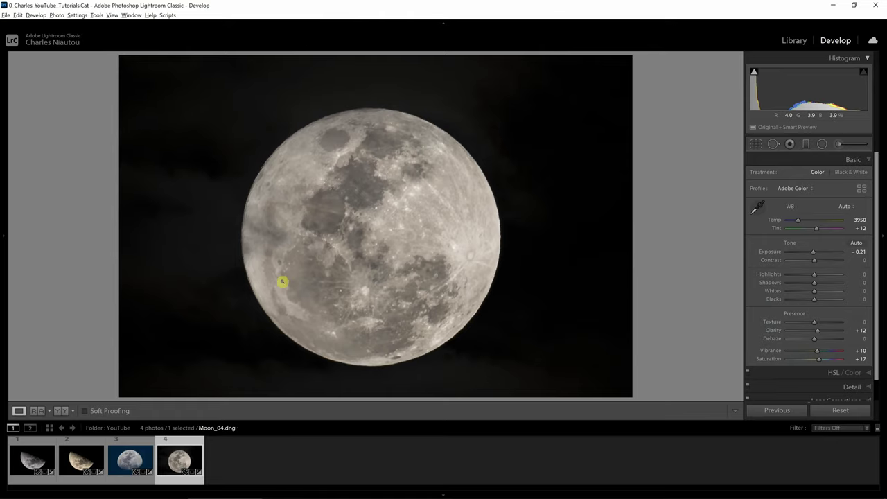
- Add a radial filter over the moon in Moon_04.dng, center it on the disc and resize it to fit the moon's edge
click(822, 144)
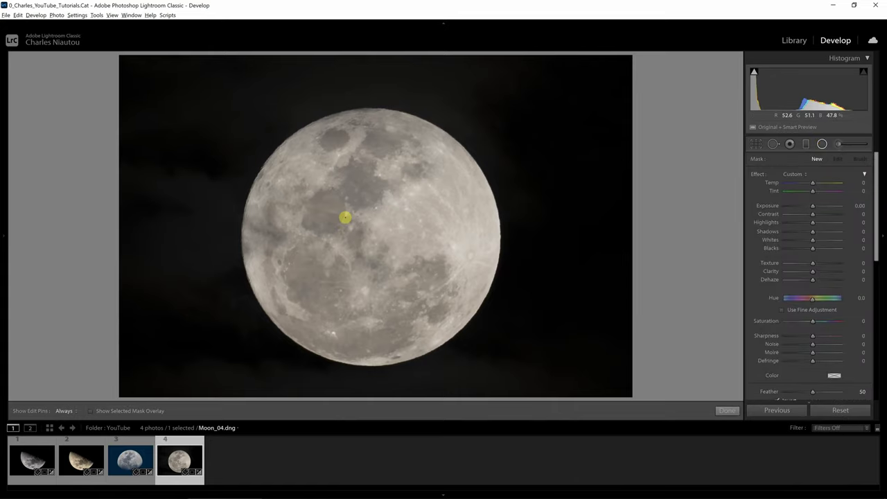
drag(341, 210, 461, 327)
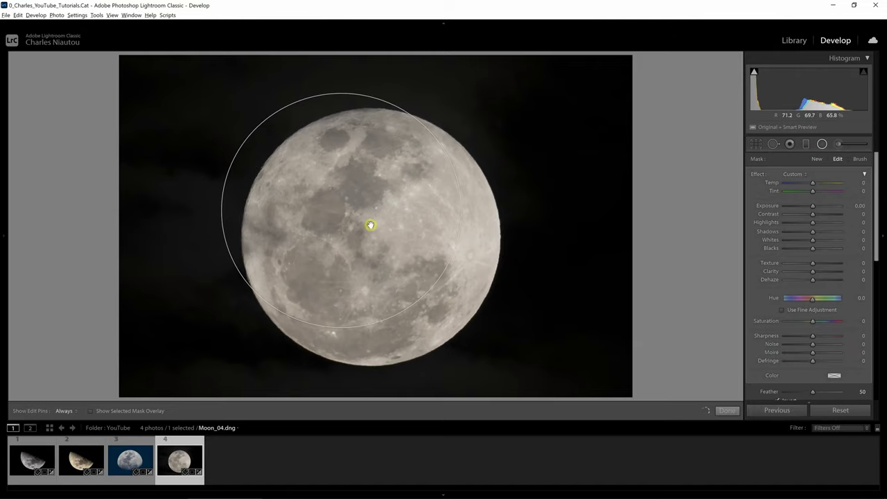
drag(341, 211, 371, 234)
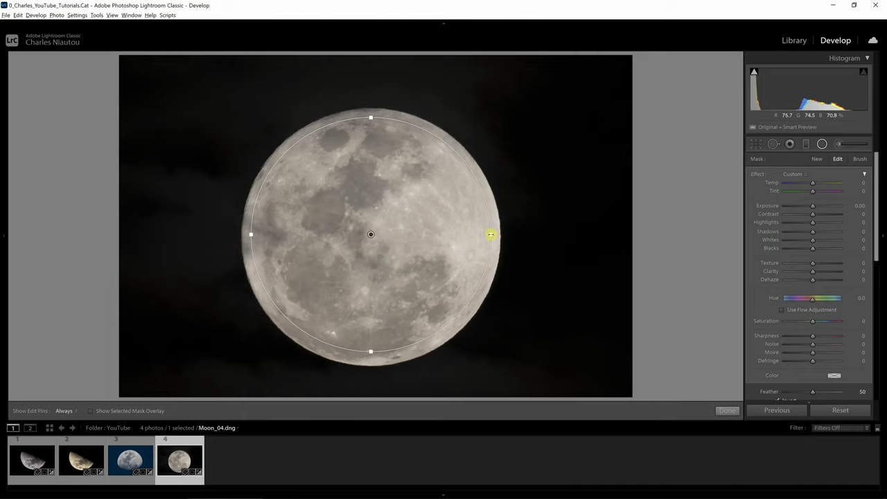
drag(494, 234, 502, 236)
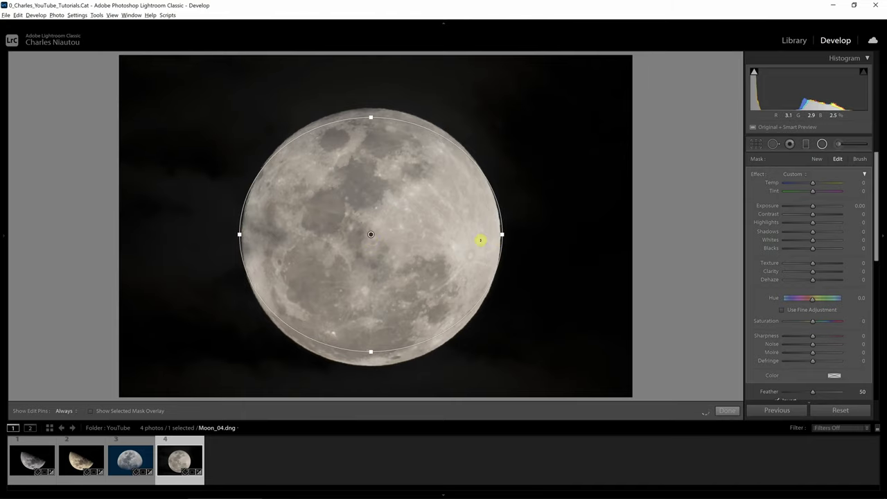
drag(371, 352, 370, 364)
drag(237, 233, 240, 240)
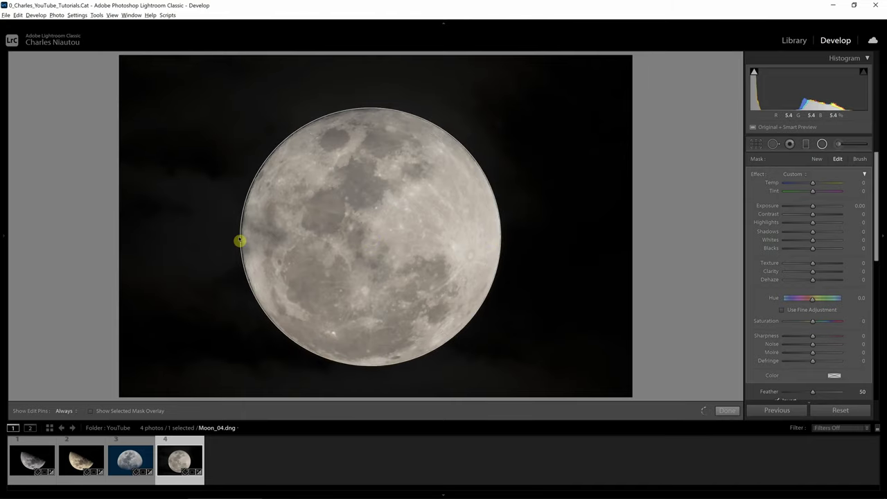
- Set the radial filter's Feather to 5 with the mask overlay shown, and test its Invert option, leaving the effect inside the moon
click(90, 411)
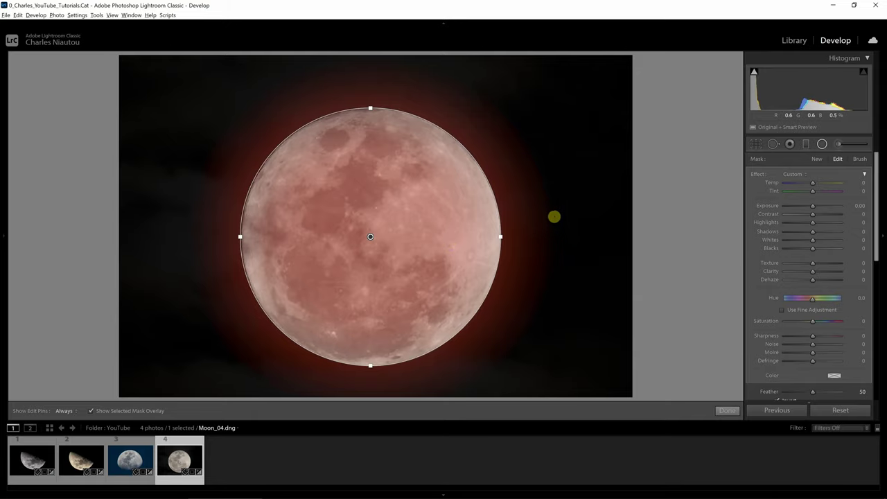
scroll(837, 308, down, 3)
drag(829, 307, 790, 302)
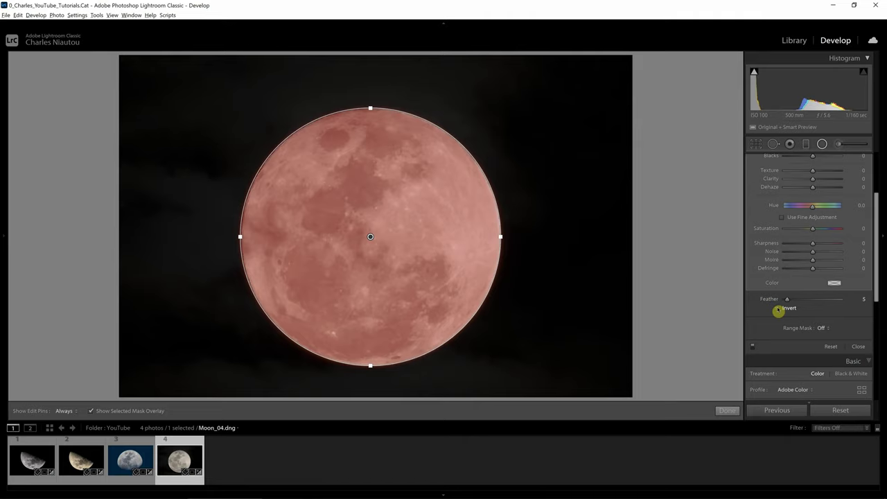
click(778, 309)
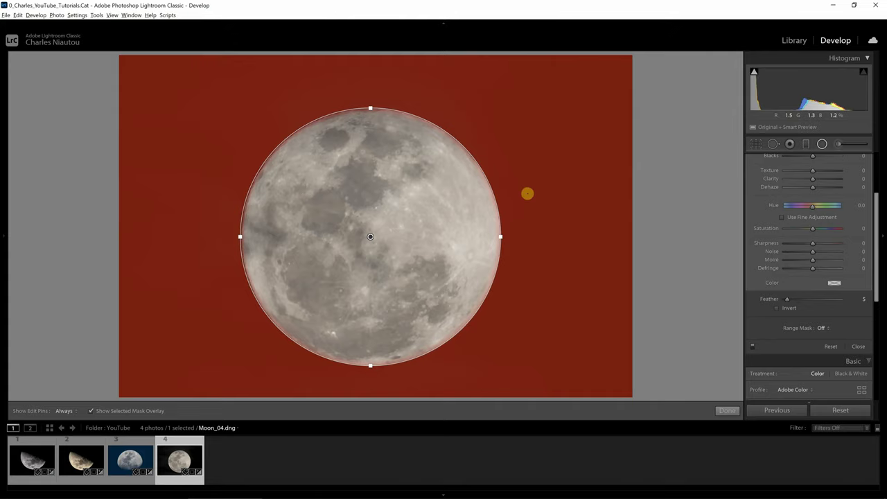
click(777, 309)
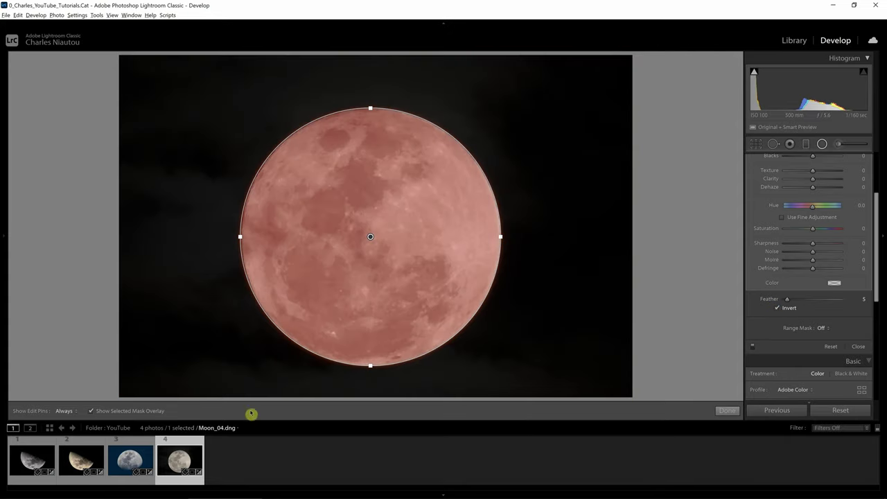
click(158, 413)
- Set the moon filter to Contrast 21, Texture 28, Clarity 41, Dehaze 16, Sharpness 14, Noise 7 and Temp -5, and finish it
scroll(795, 239, up, 3)
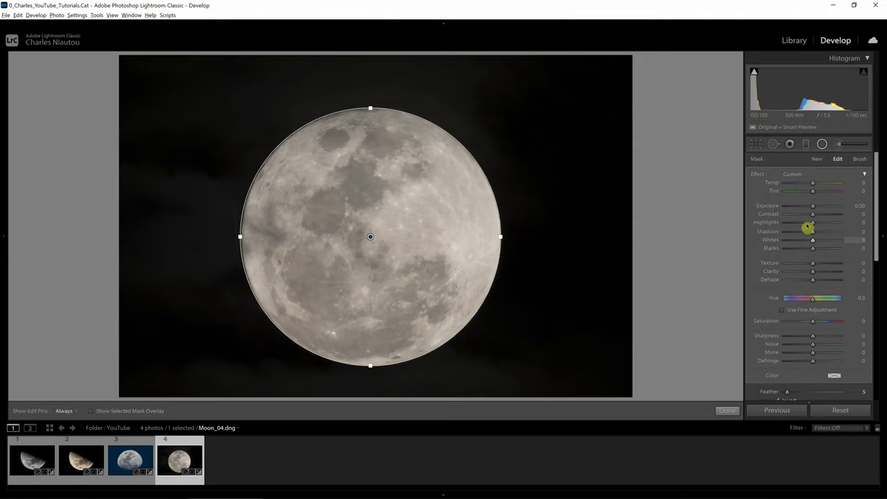
drag(812, 217, 819, 219)
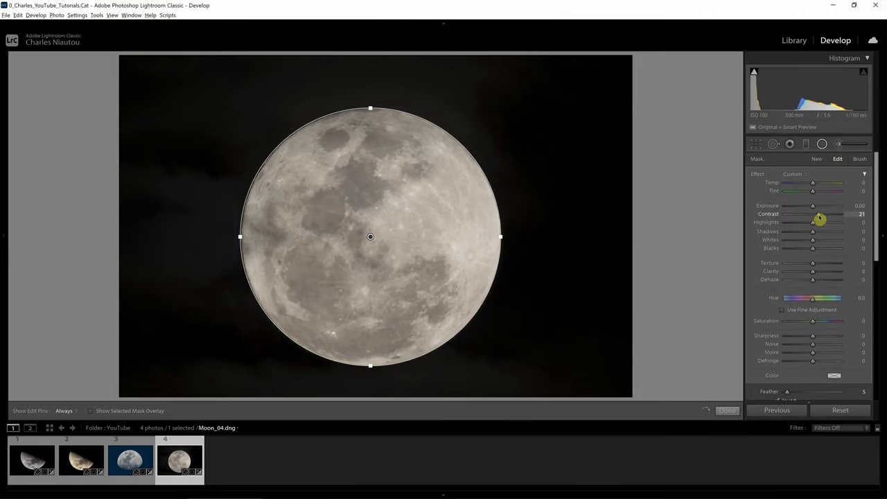
mouse_move(812, 269)
mouse_down()
mouse_move(825, 274)
mouse_move(818, 283)
mouse_up()
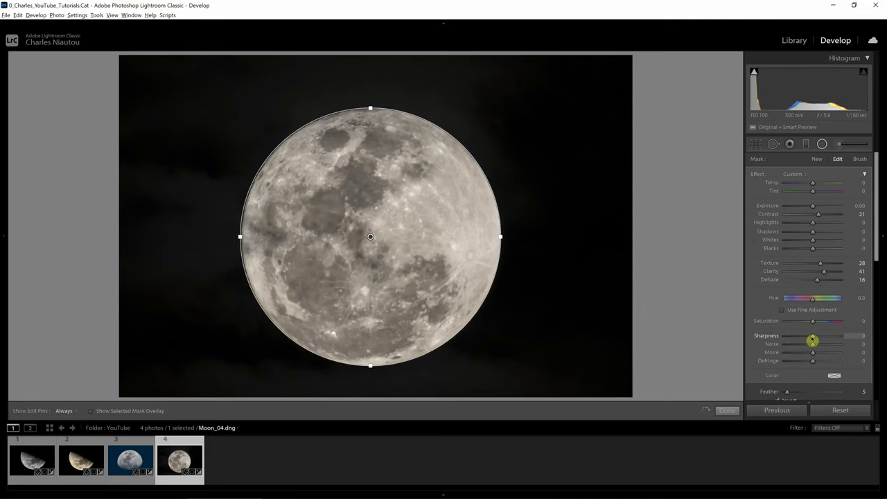
drag(813, 340, 816, 349)
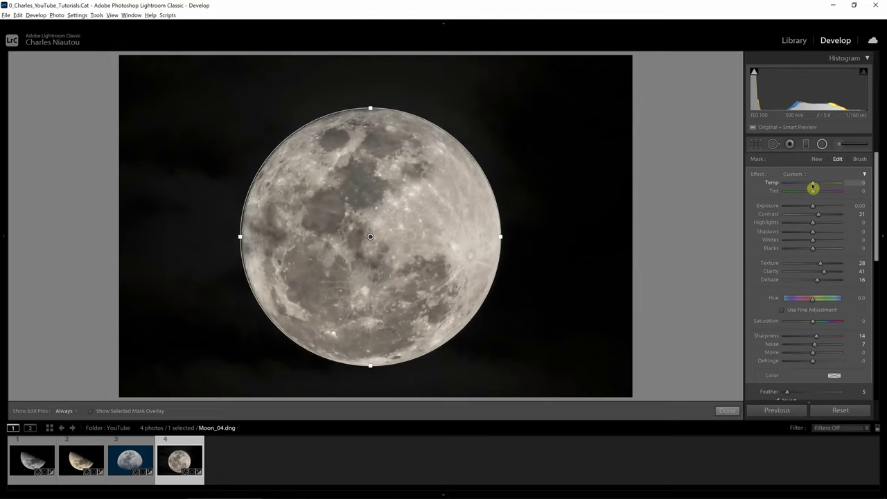
drag(813, 188, 812, 188)
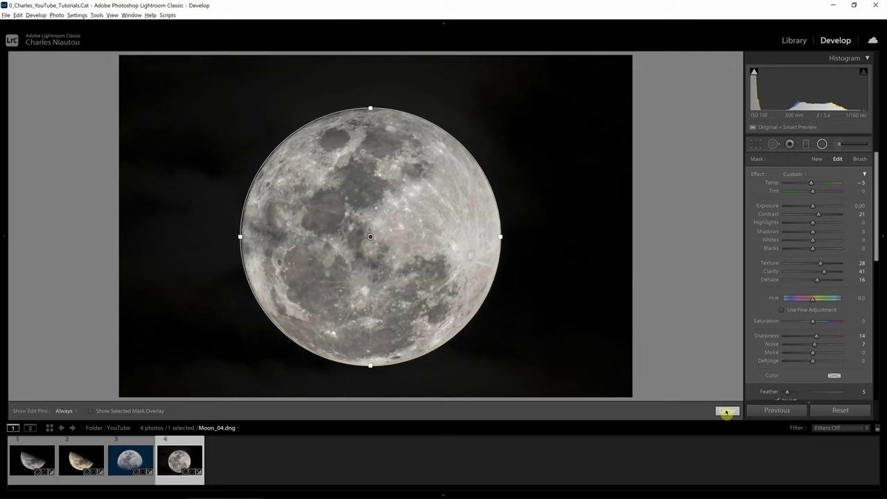
click(728, 411)
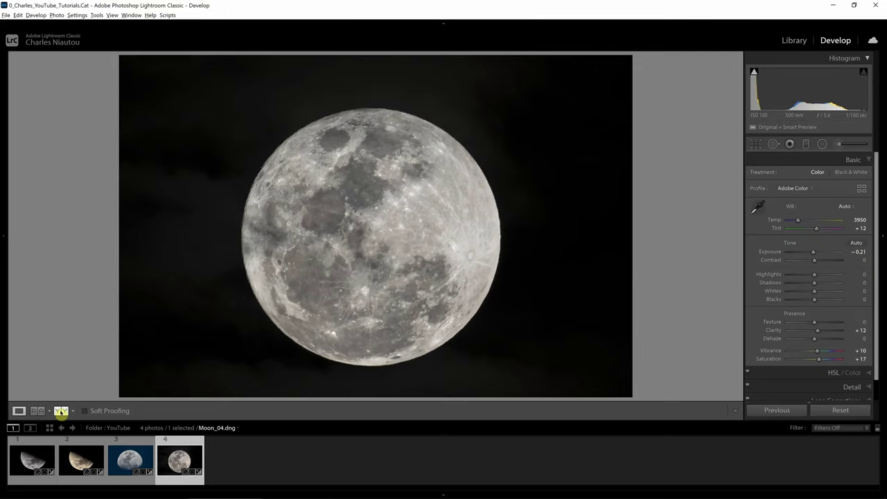
- Compare Moon_04.dng before and after side by side, inspect the moon's edge up close, and return to the full single view
click(61, 411)
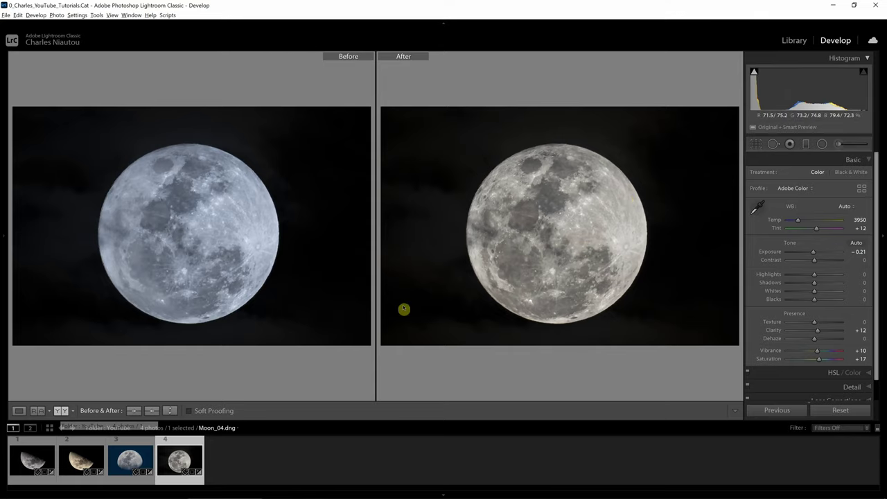
click(450, 286)
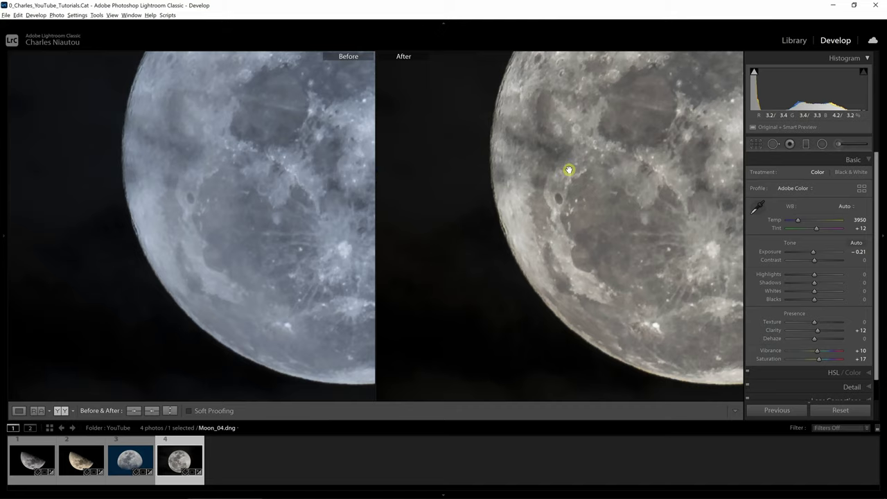
click(18, 412)
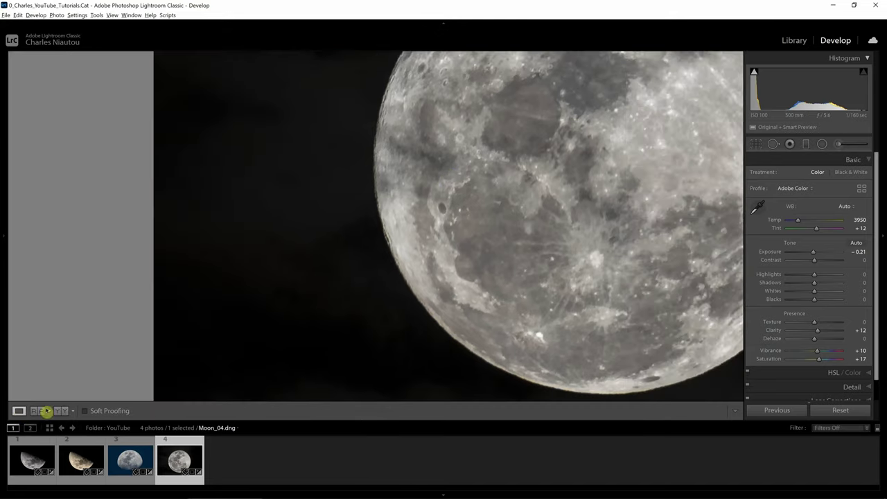
click(511, 337)
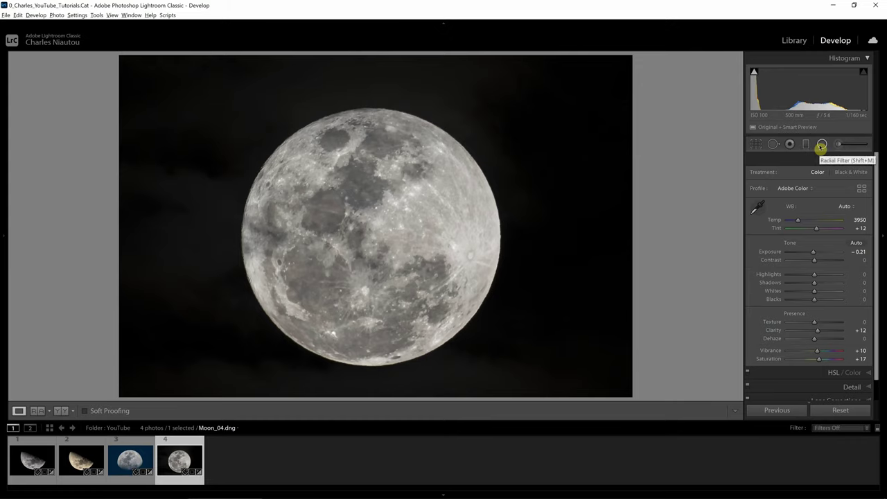
- Duplicate the moon's radial filter, recenter the copy and enlarge it slightly beyond the moon's edge
click(822, 145)
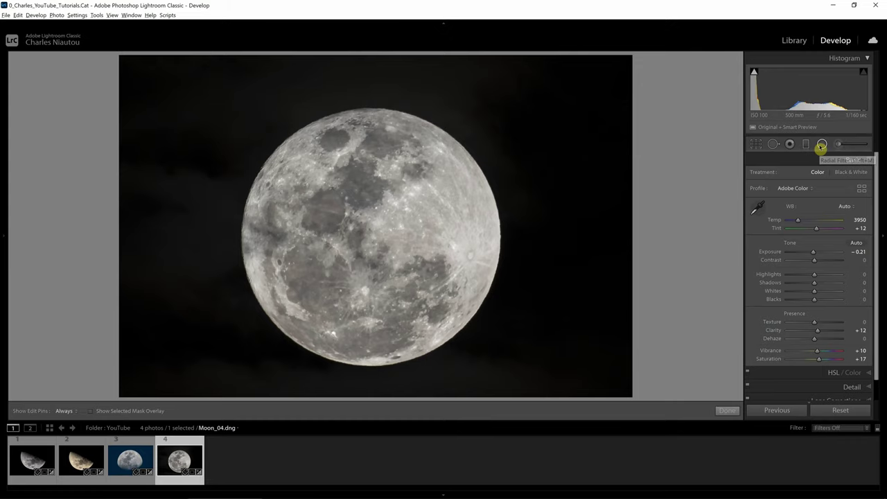
click(372, 237)
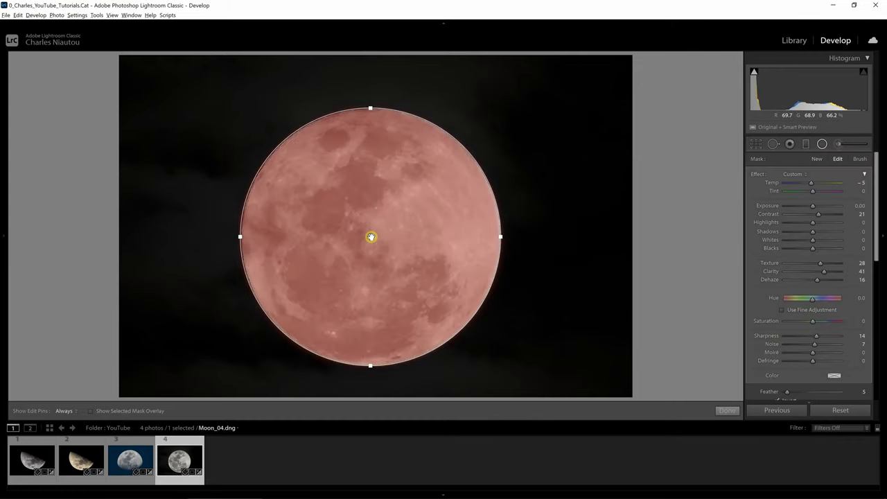
right_click(372, 237)
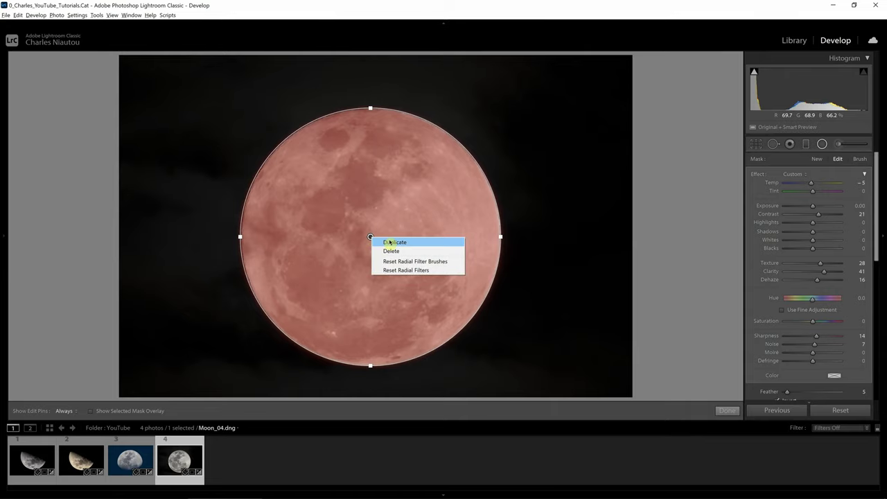
click(391, 242)
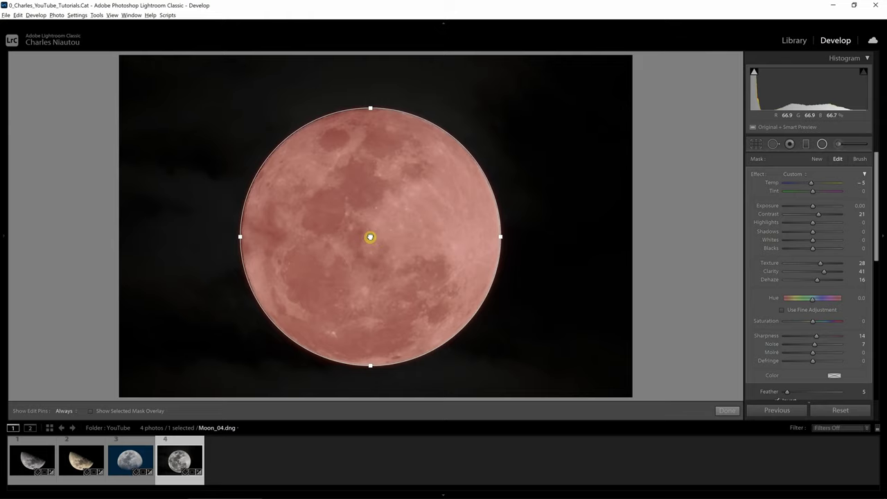
drag(370, 238, 371, 237)
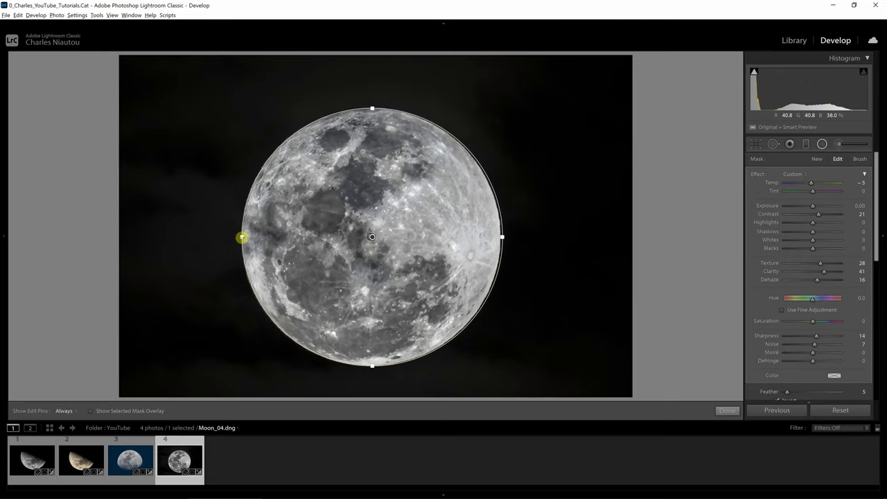
drag(372, 237, 373, 237)
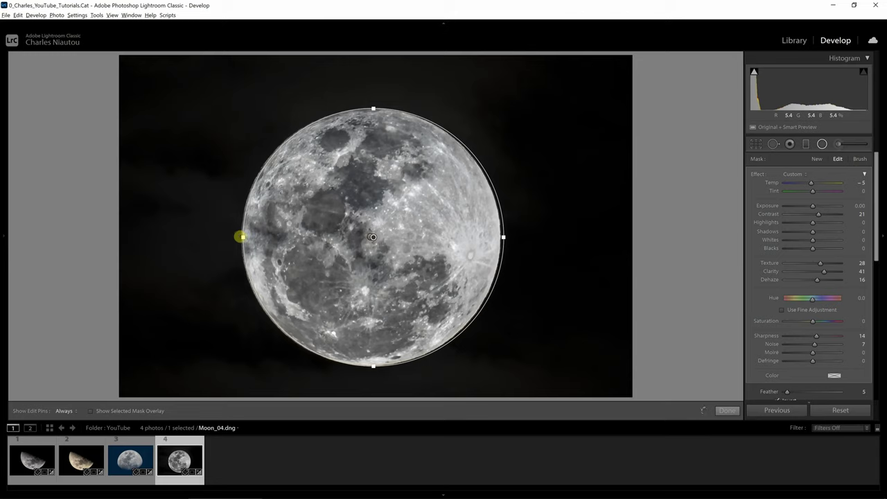
drag(241, 236, 237, 238)
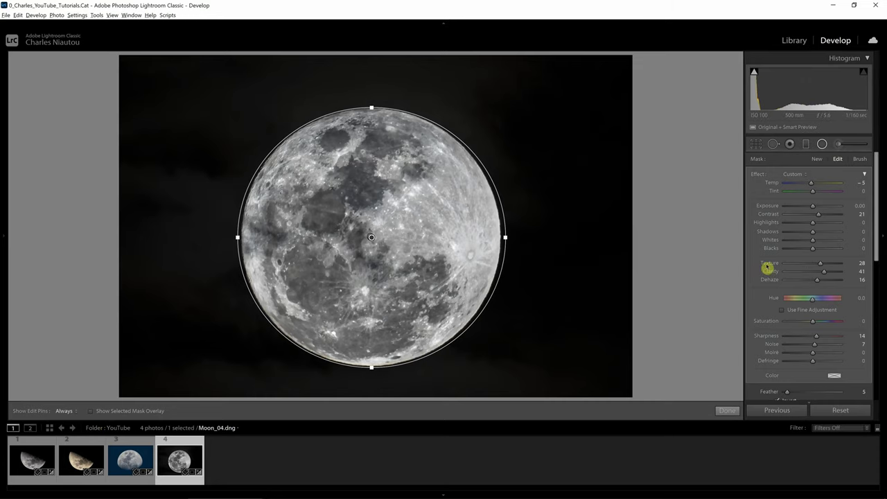
- Reset Texture, Clarity, Dehaze and Sharpness on the duplicated filter, and turn off Invert so it covers the sky outside the moon
double_click(767, 274)
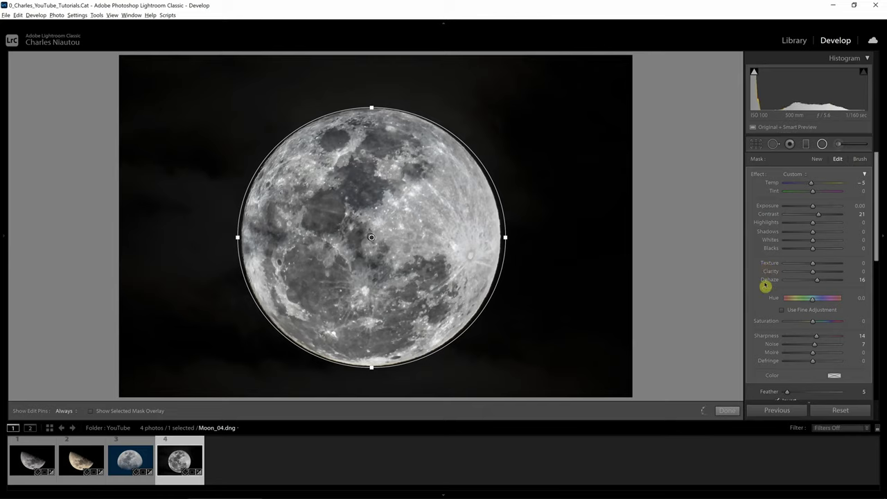
double_click(769, 281)
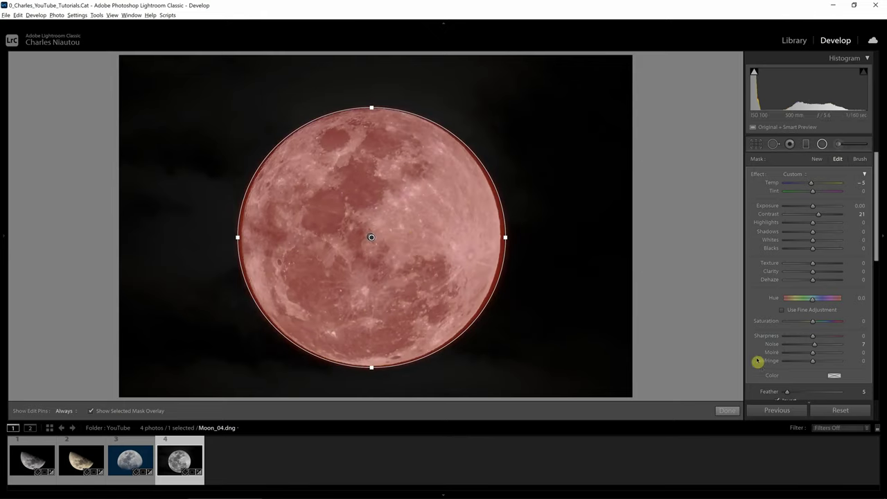
scroll(790, 363, down, 2)
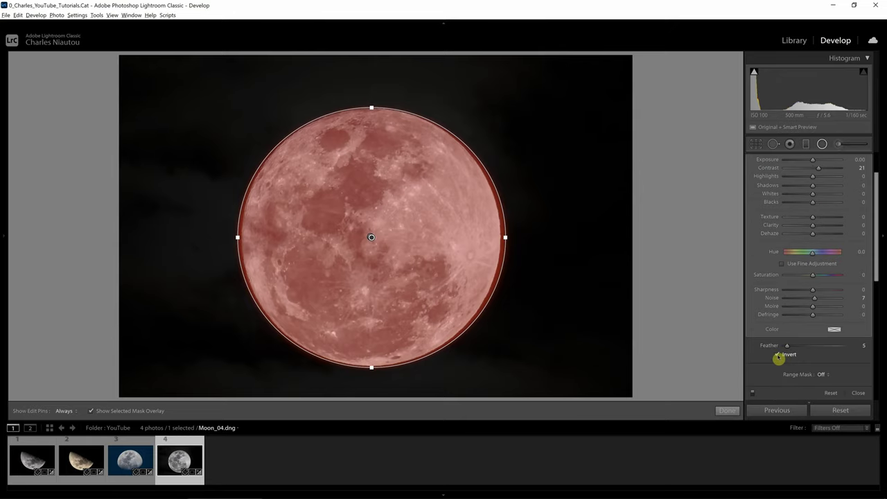
click(778, 356)
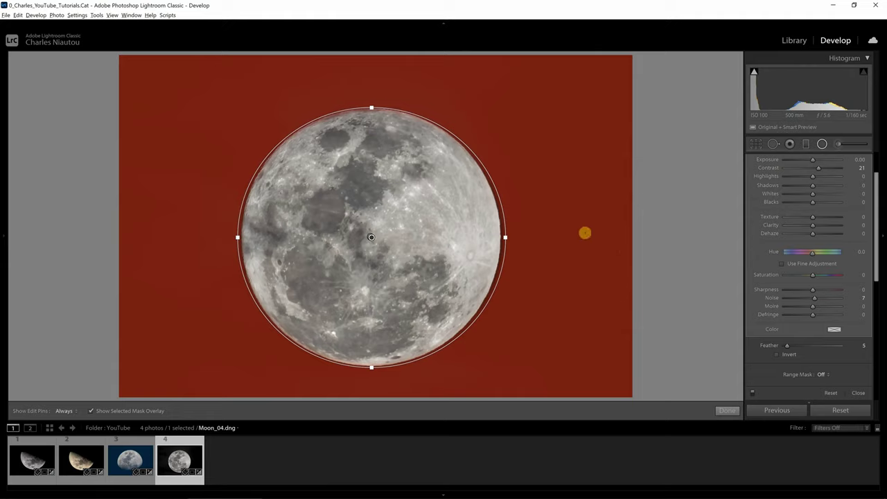
- Hide the mask overlay, soften the sky with Clarity -34, Texture -39 and Sharpness -36, and finish the filter
click(92, 413)
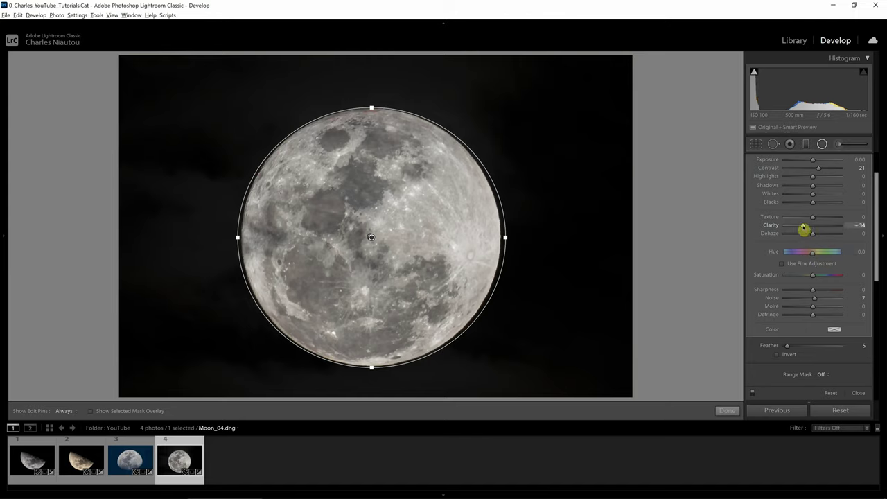
click(802, 220)
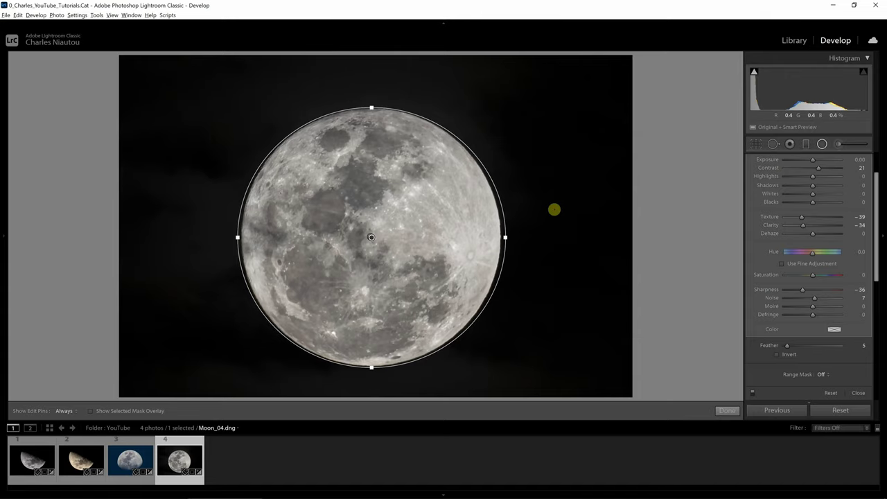
click(727, 411)
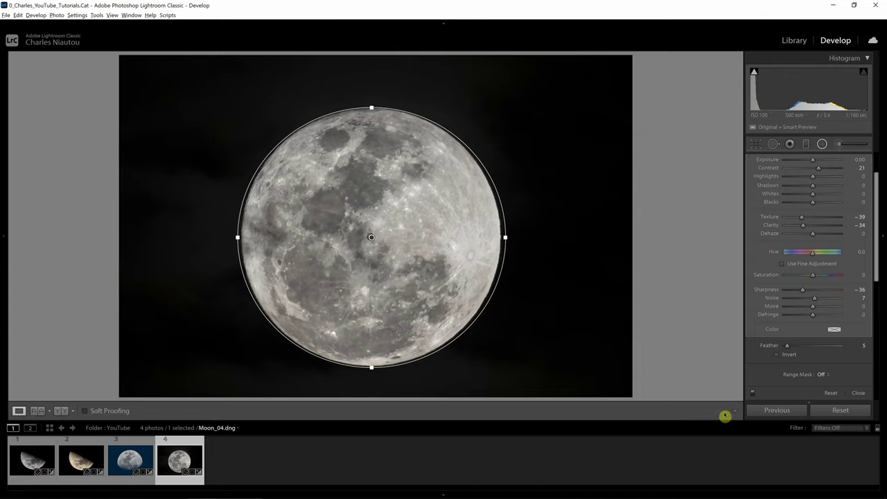
- Inspect the edge of the moon in Moon_04.dng up close, and switch to Moon_02.dng at the same magnification
click(596, 204)
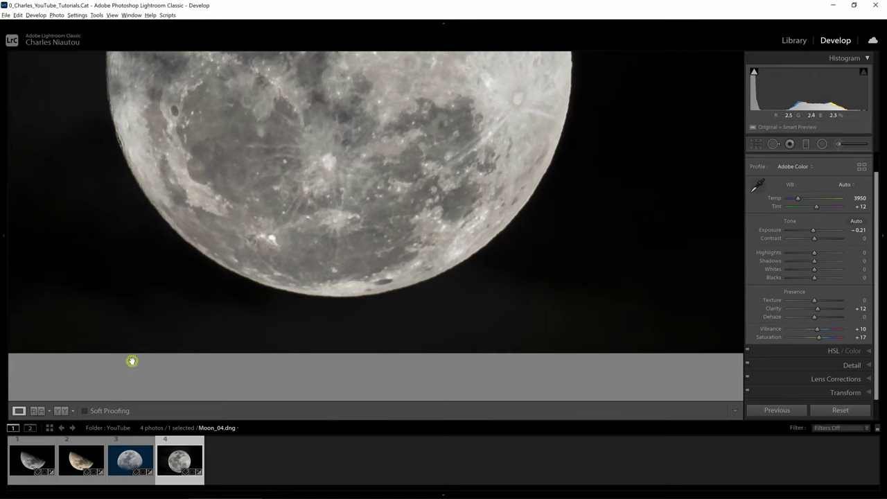
click(83, 462)
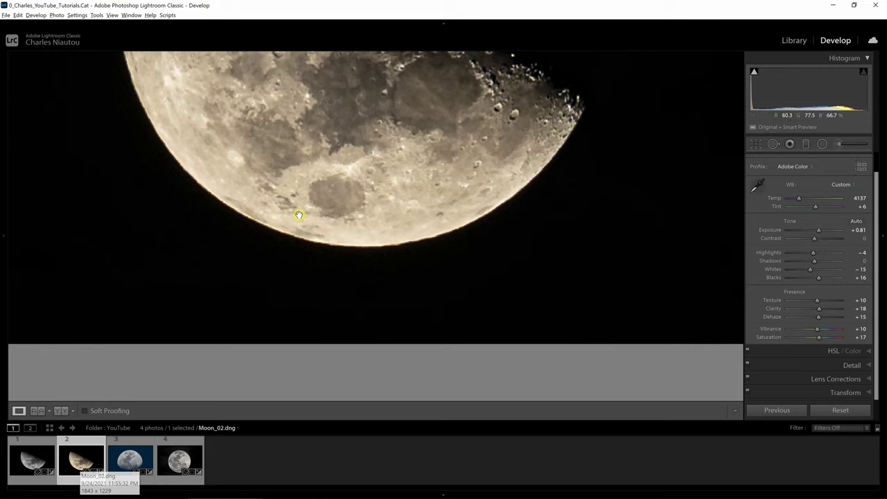
- Paint an Adjustment Brush mask on the sky around the half moon's edge in Moon_02.dng, using size 15, Auto Mask and the mask overlay
click(303, 216)
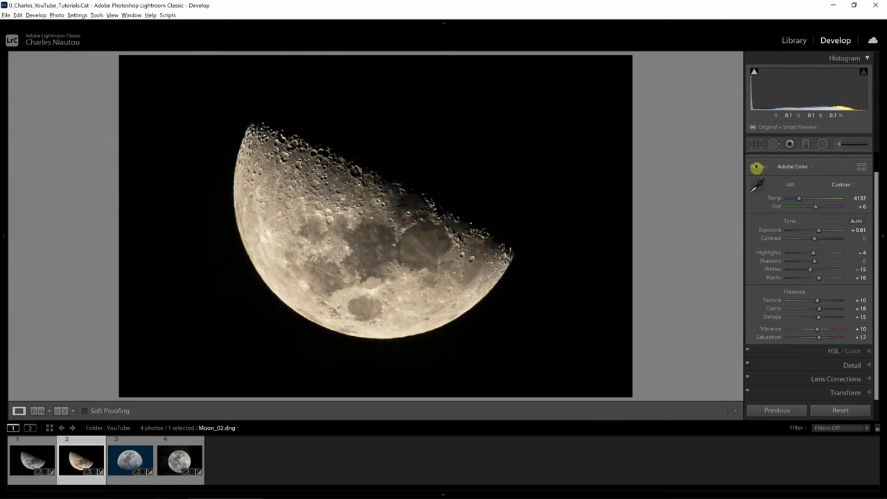
click(841, 145)
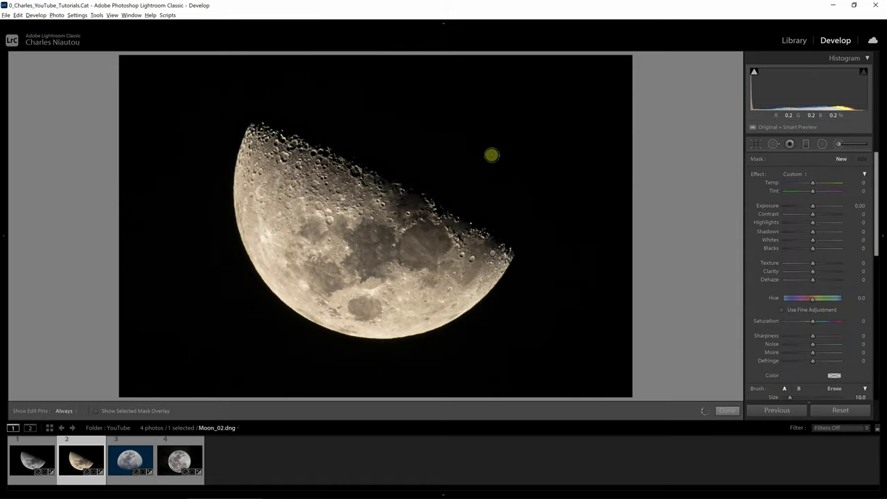
scroll(875, 277, down, 3)
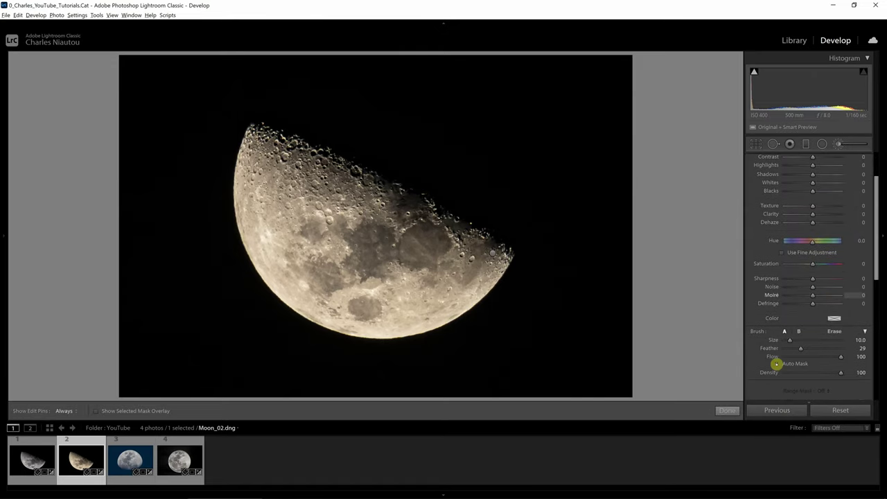
click(777, 365)
click(96, 412)
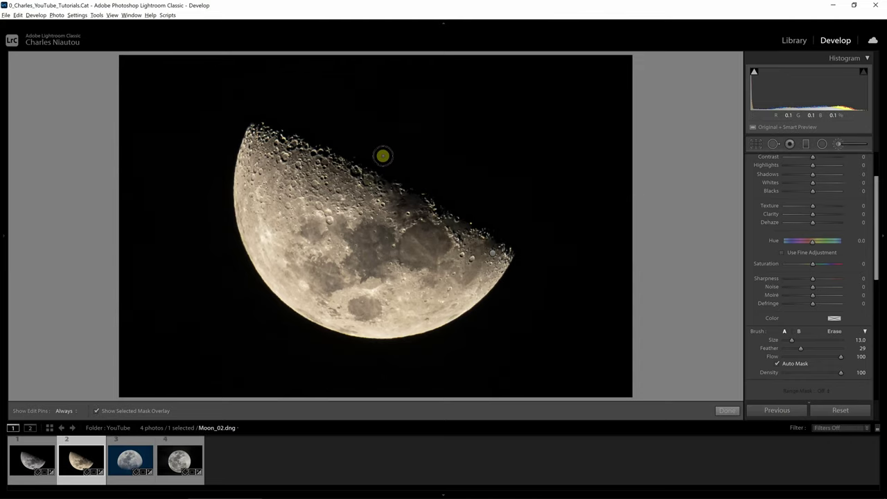
scroll(380, 149, up, 2)
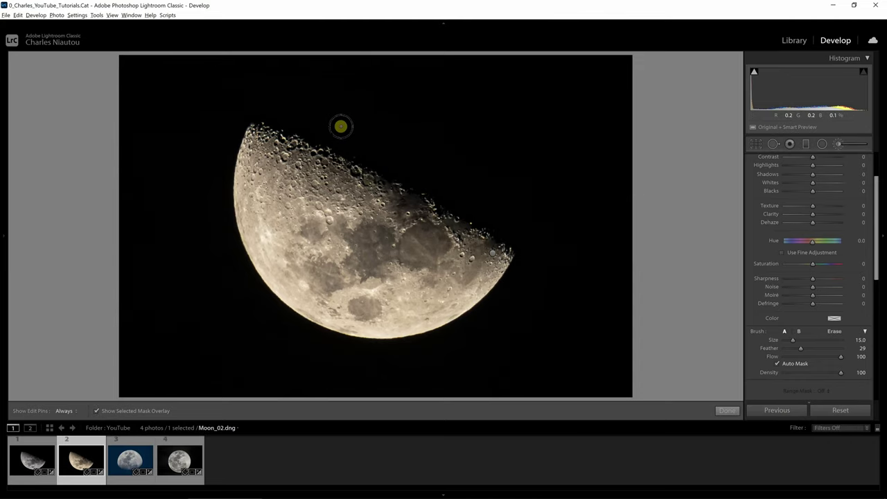
key(h)
drag(392, 149, 267, 97)
drag(232, 250, 340, 353)
drag(501, 283, 516, 248)
drag(476, 206, 386, 159)
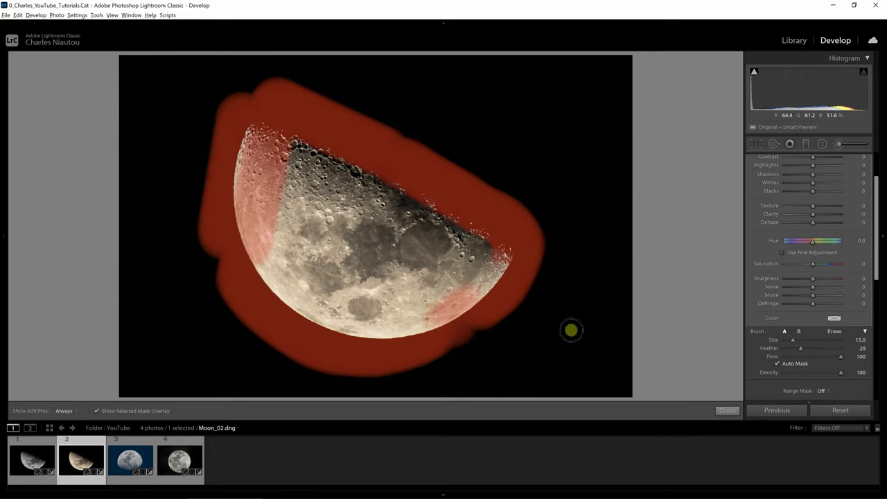
- Erase the mask spill from both ends of the moon's surface with an eraser of size 12 and feather 20
click(834, 332)
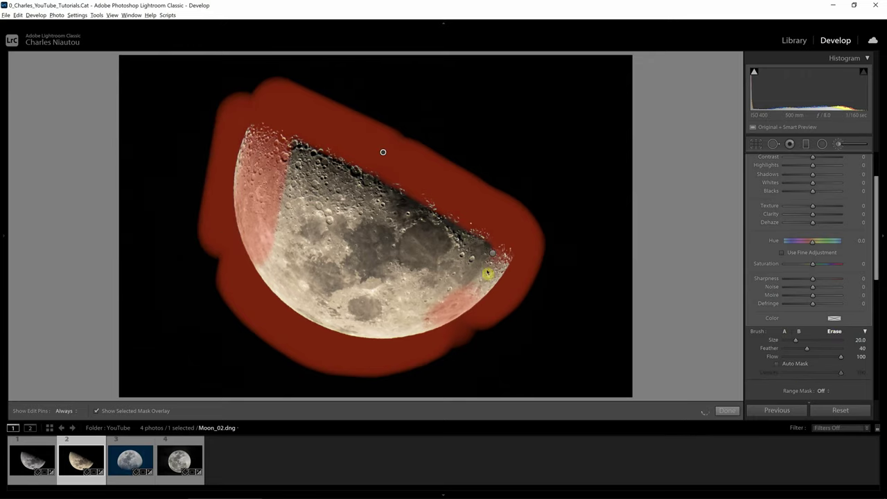
scroll(311, 200, down, 2)
drag(807, 348, 797, 352)
scroll(288, 161, down, 1)
key(h)
scroll(260, 142, down, 1)
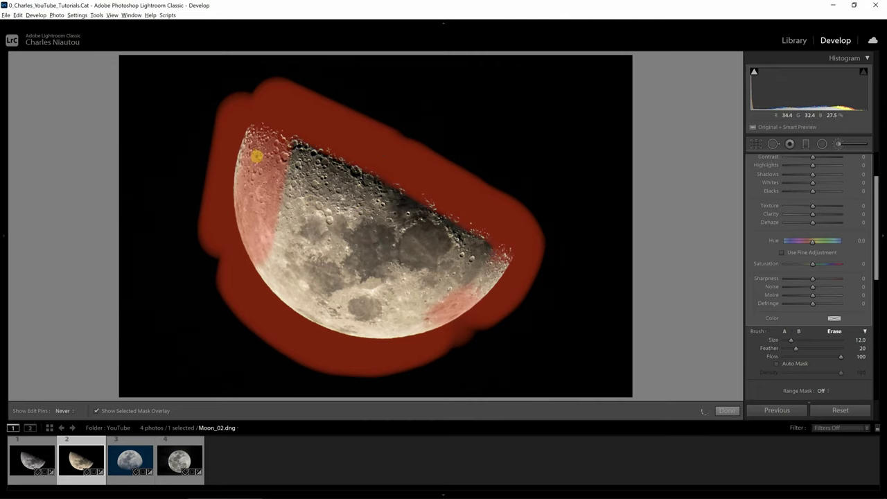
mouse_move(247, 198)
mouse_down()
mouse_move(271, 225)
mouse_move(279, 181)
mouse_up()
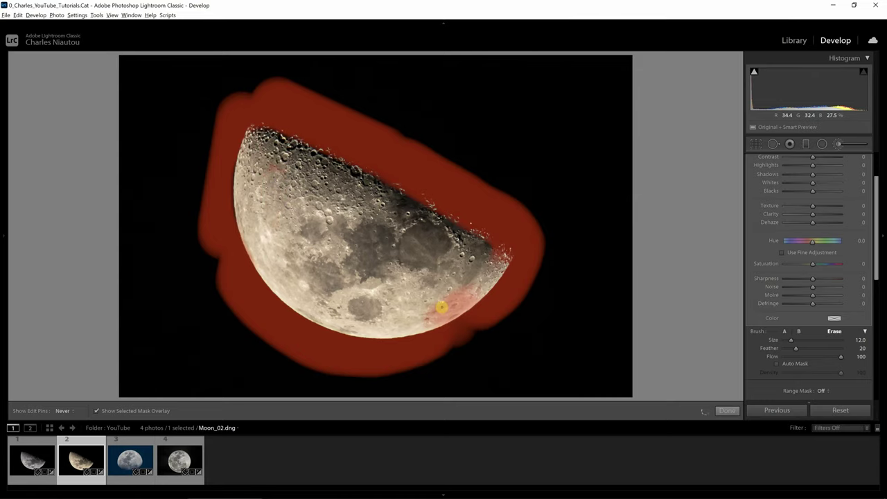
drag(442, 308, 459, 299)
key(h)
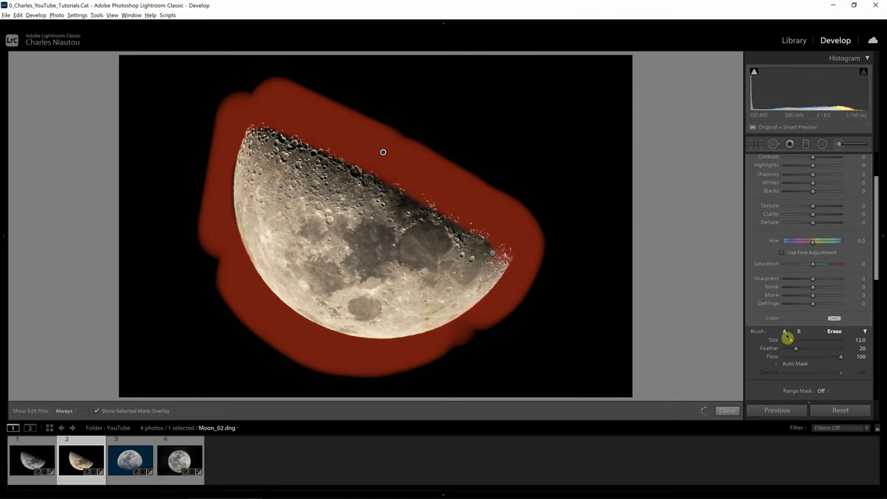
- Paint the rest of the sky out to the photo's borders into the mask, with brush size 18 and Auto Mask off
click(786, 333)
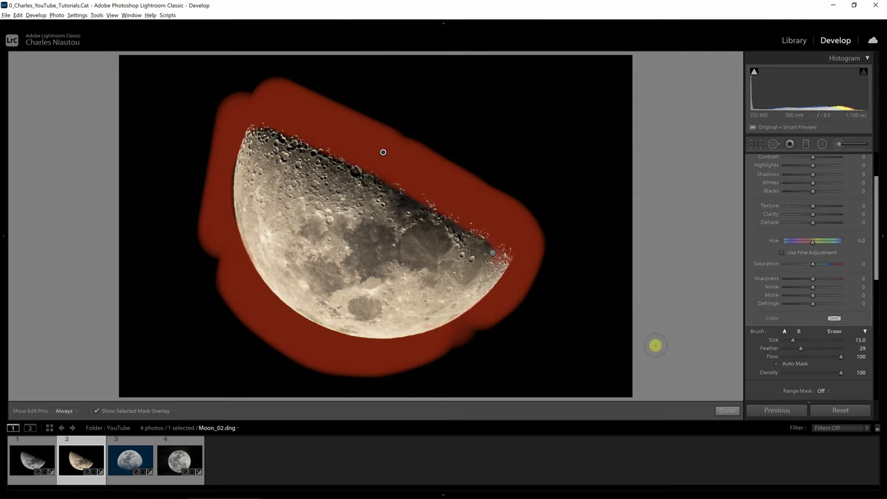
scroll(590, 393, up, 3)
key(h)
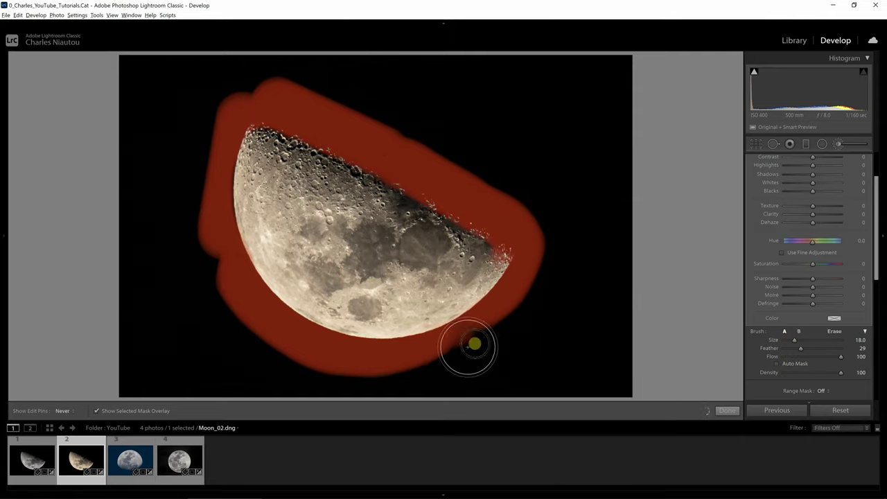
mouse_move(560, 262)
mouse_down()
mouse_move(545, 192)
mouse_move(486, 156)
mouse_up()
mouse_move(624, 67)
mouse_down()
mouse_move(621, 341)
mouse_move(569, 206)
mouse_move(446, 136)
mouse_move(397, 95)
mouse_move(494, 125)
mouse_move(582, 187)
mouse_move(588, 113)
mouse_move(539, 104)
mouse_move(582, 135)
mouse_up()
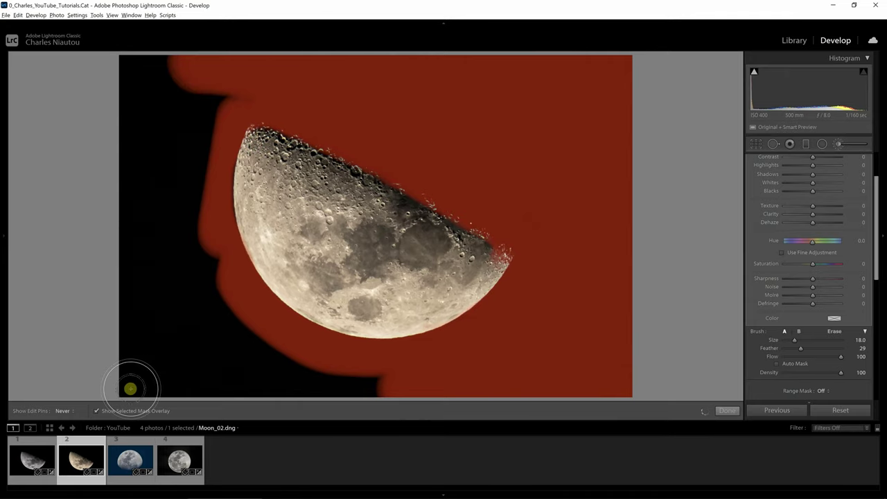
mouse_move(307, 392)
mouse_down()
mouse_move(380, 392)
mouse_move(255, 363)
mouse_move(201, 262)
mouse_move(194, 219)
mouse_move(202, 108)
mouse_move(228, 96)
mouse_move(174, 101)
mouse_up()
mouse_move(169, 145)
mouse_down()
mouse_move(174, 351)
mouse_move(216, 366)
mouse_up()
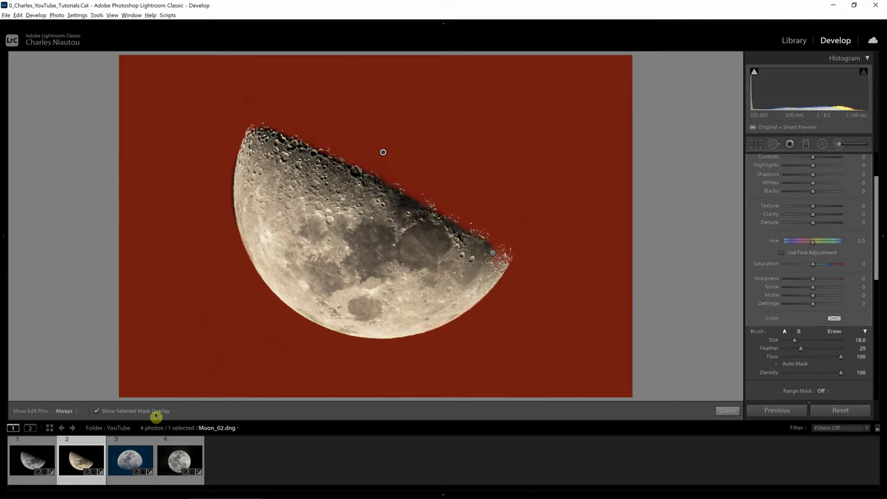
- Hide the mask overlay, soften the masked sky with Texture -55, Clarity -51 and Sharpness -45, and finish the brush adjustment
key(o)
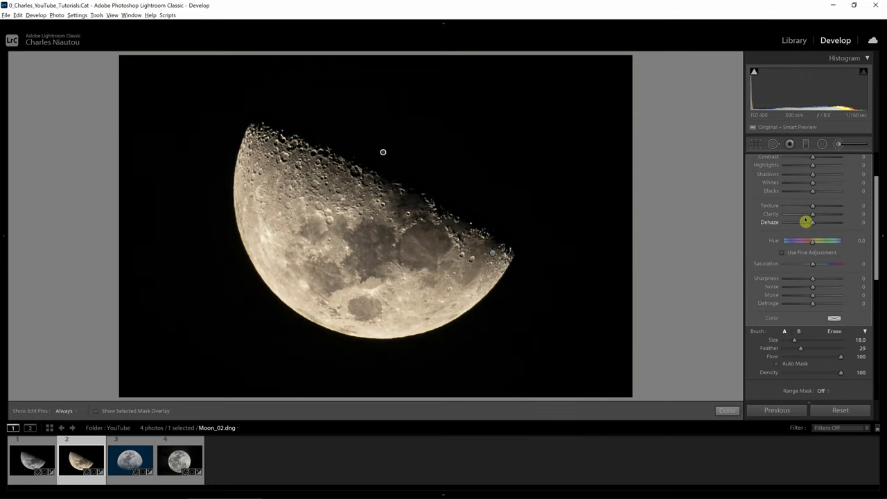
scroll(800, 208, down, 11)
scroll(800, 214, down, 10)
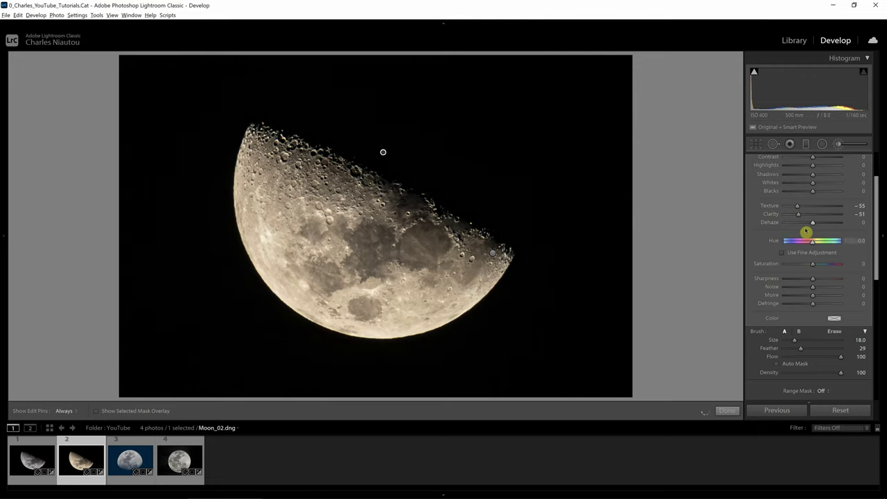
drag(812, 285, 800, 281)
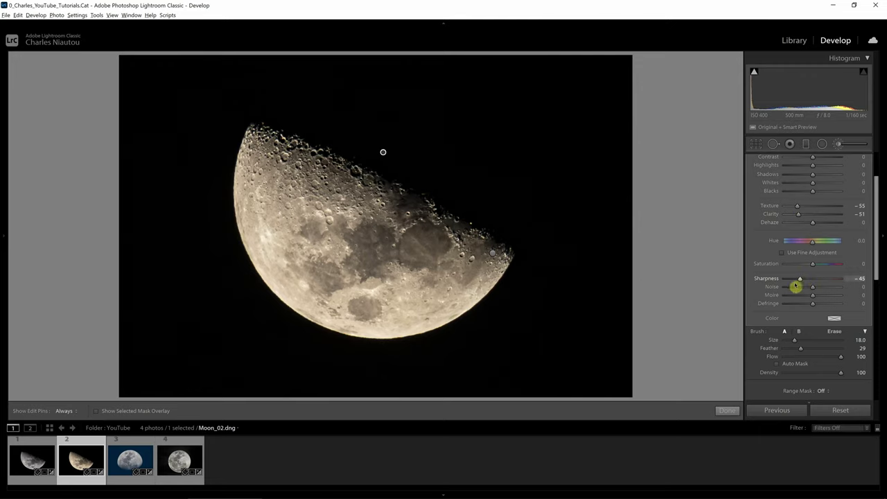
click(726, 411)
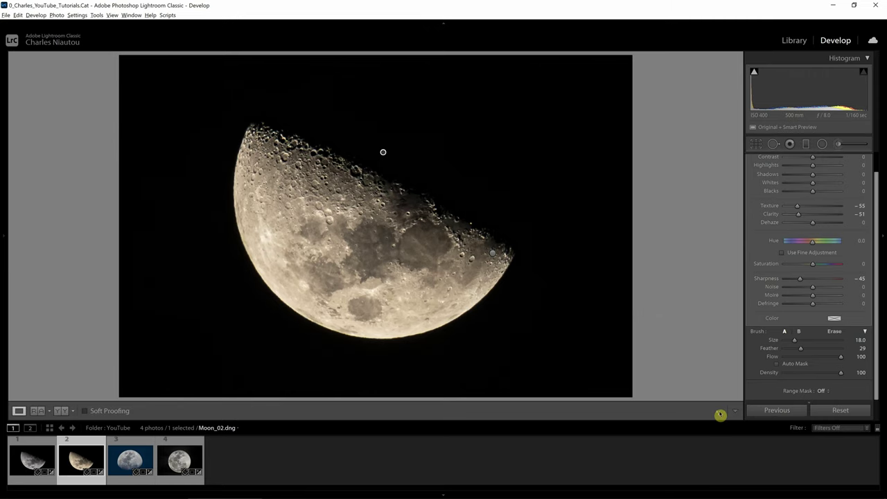
- Inspect the moon's edge in Moon_02.dng up close, and return to the Library grid of all the moon photos
click(511, 331)
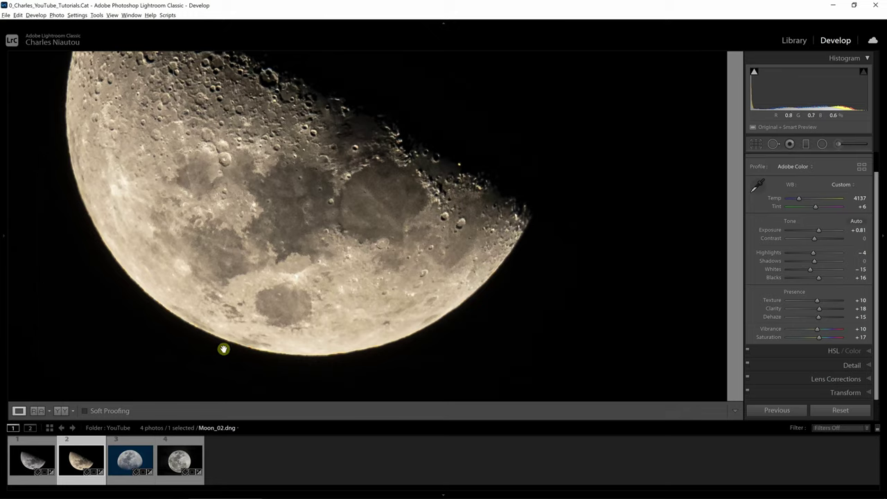
click(524, 301)
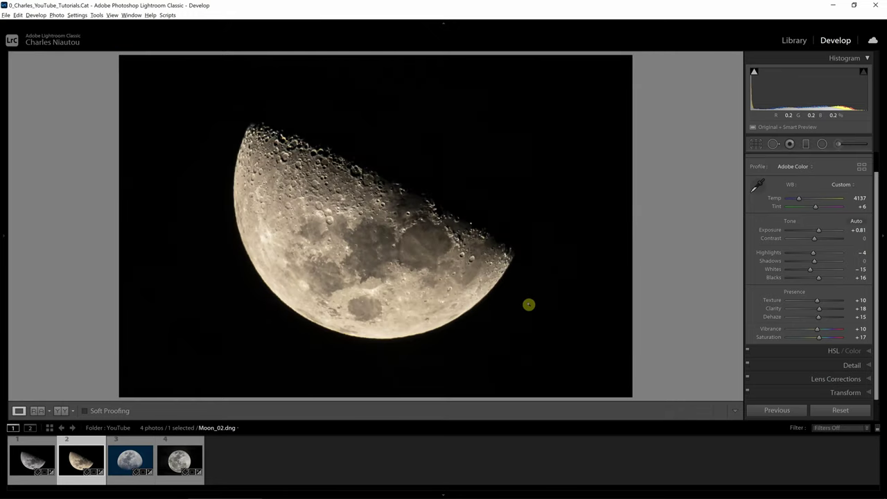
key(g)
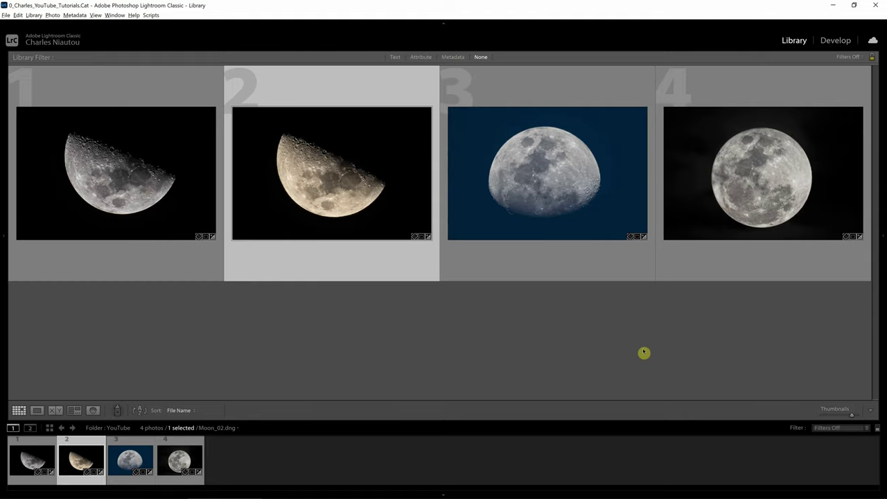